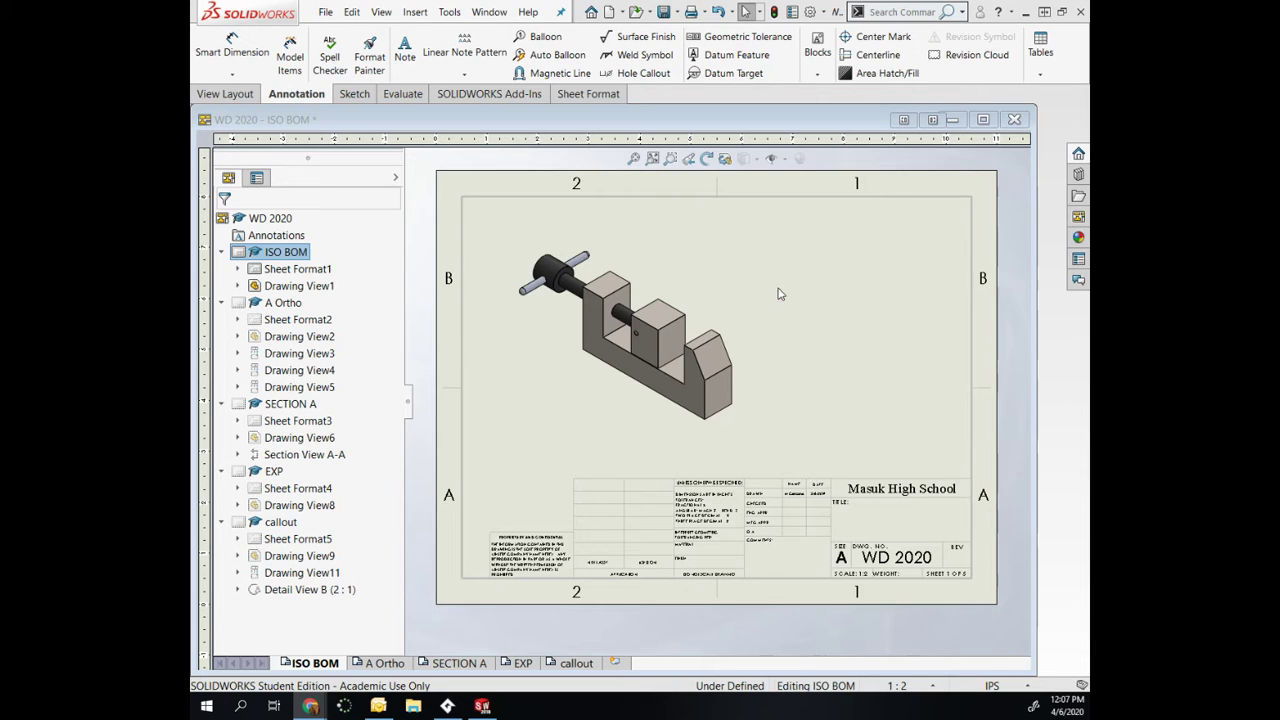
# Insert a Bill of Materials for the isometric vise view using the bom-standard defaults.
pyautogui.click(837, 300)
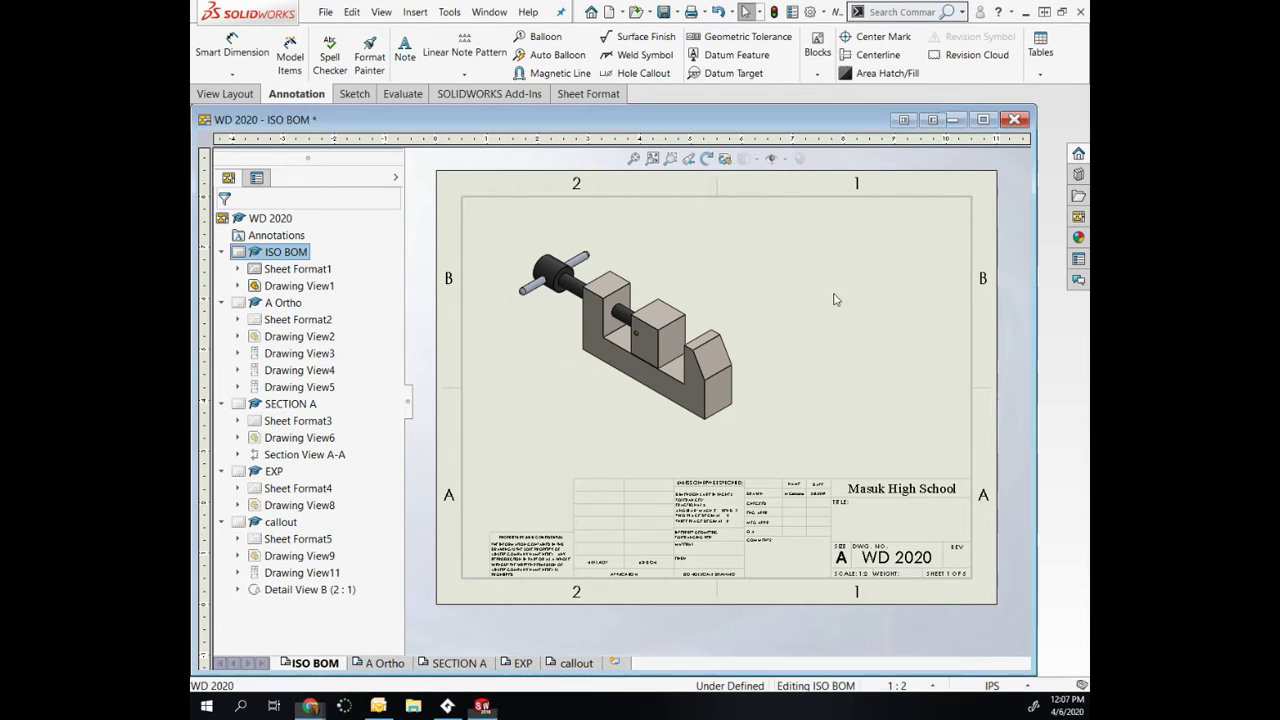
pyautogui.click(409, 14)
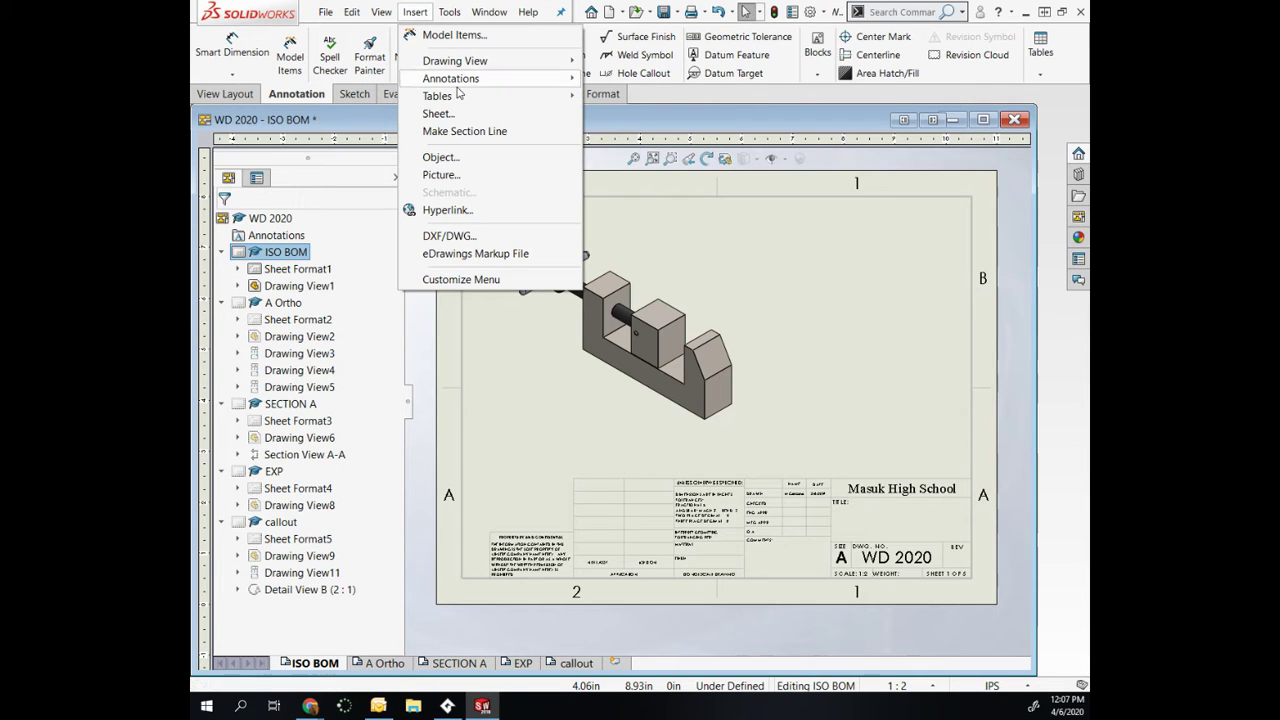
pyautogui.moveTo(466, 95)
pyautogui.click(675, 140)
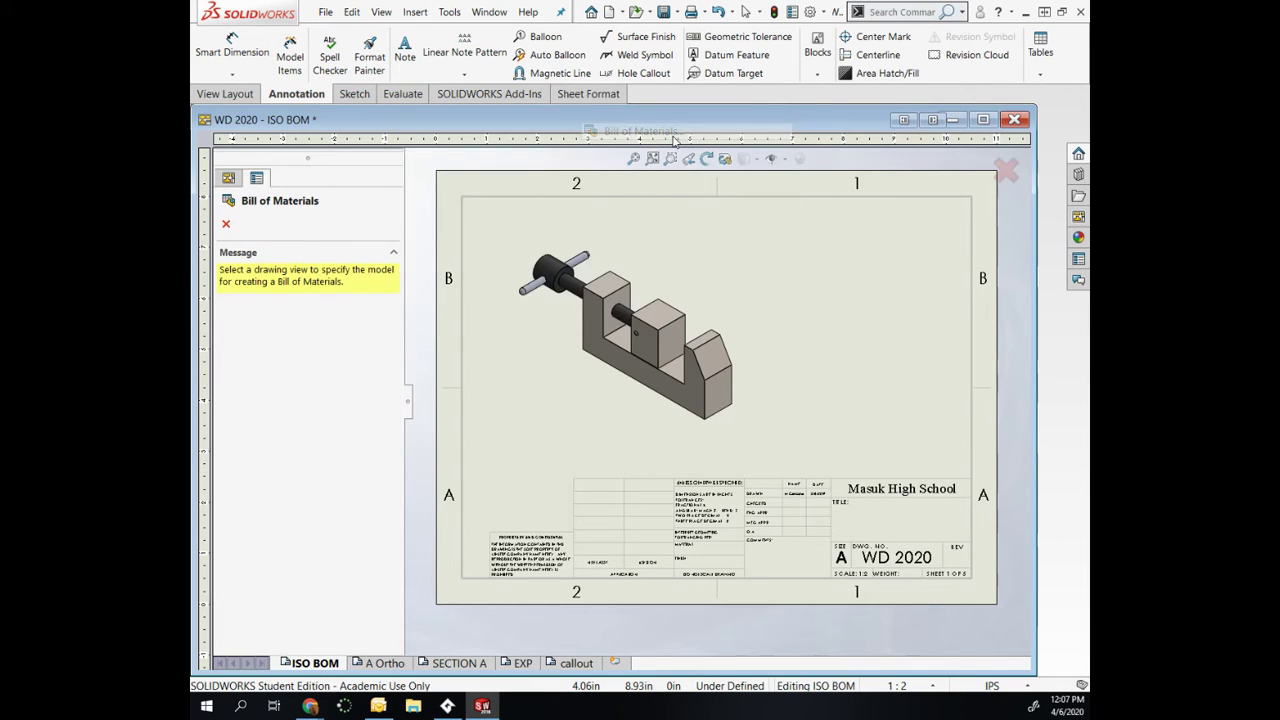
pyautogui.click(688, 302)
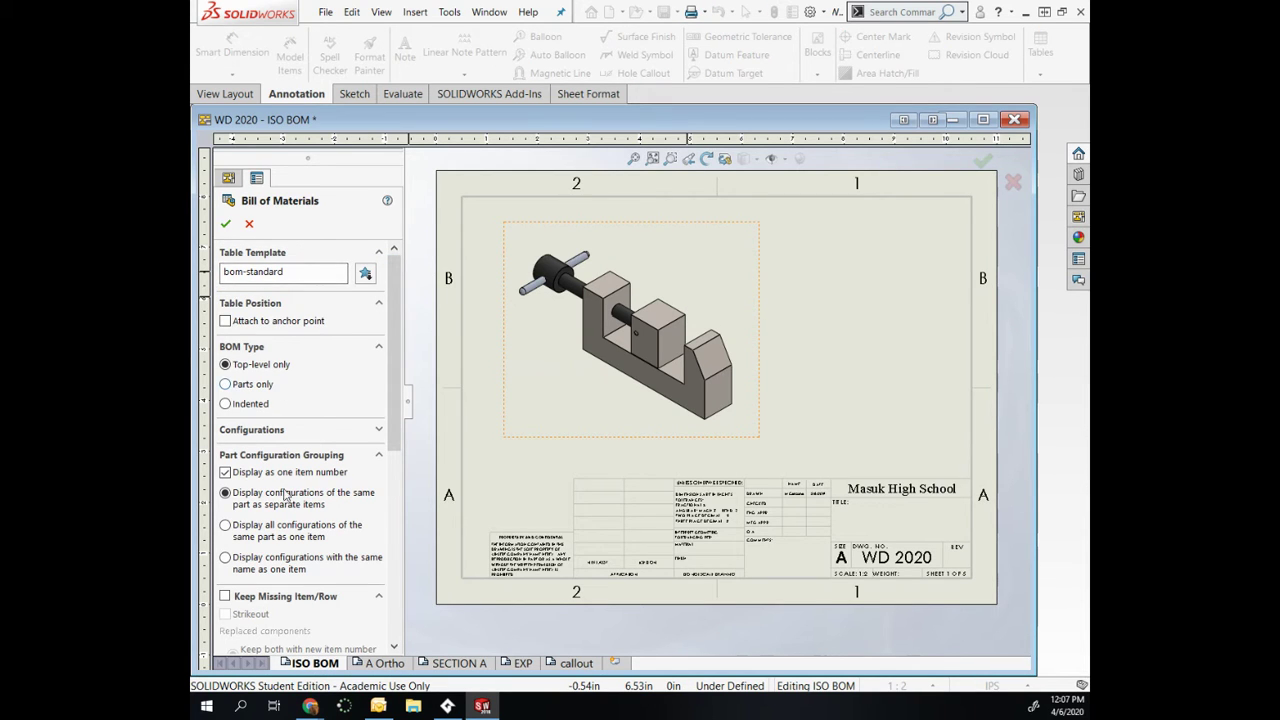
pyautogui.click(227, 225)
# Place the BOM on the sheet and delete its DESCRIPTION column.
pyautogui.click(622, 393)
pyautogui.scroll(-2, 871, 418)
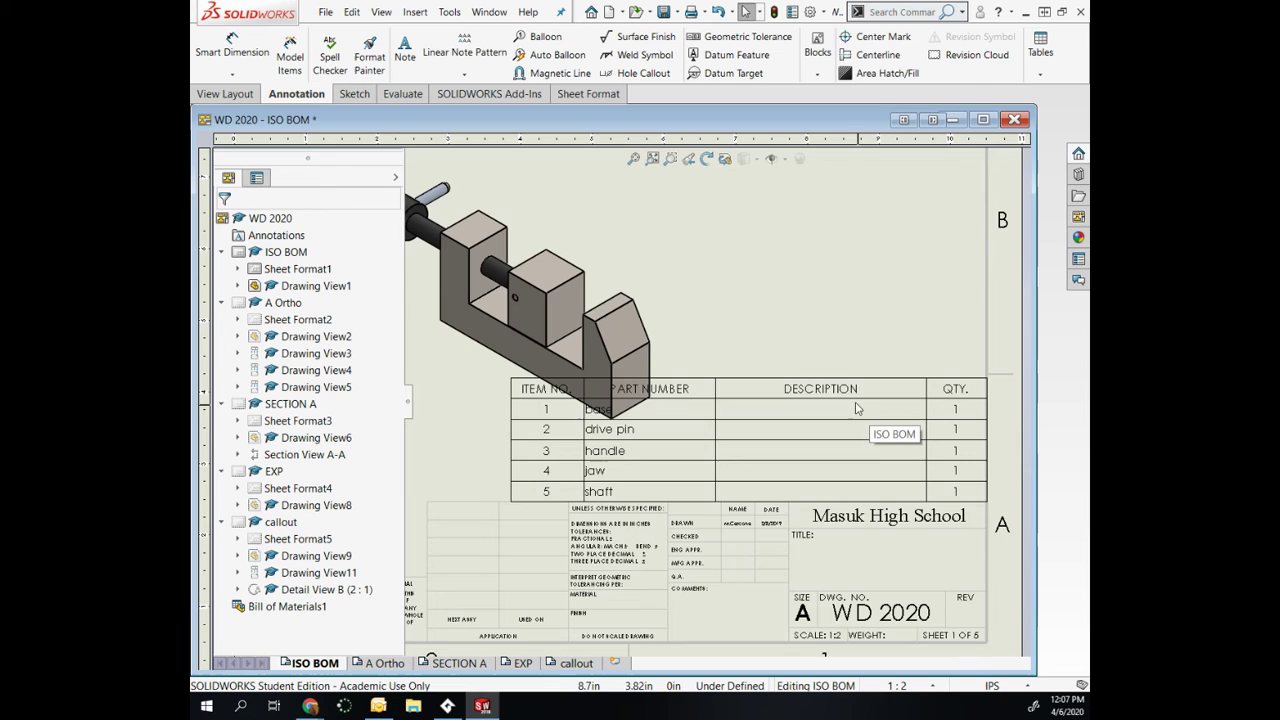
pyautogui.click(812, 374)
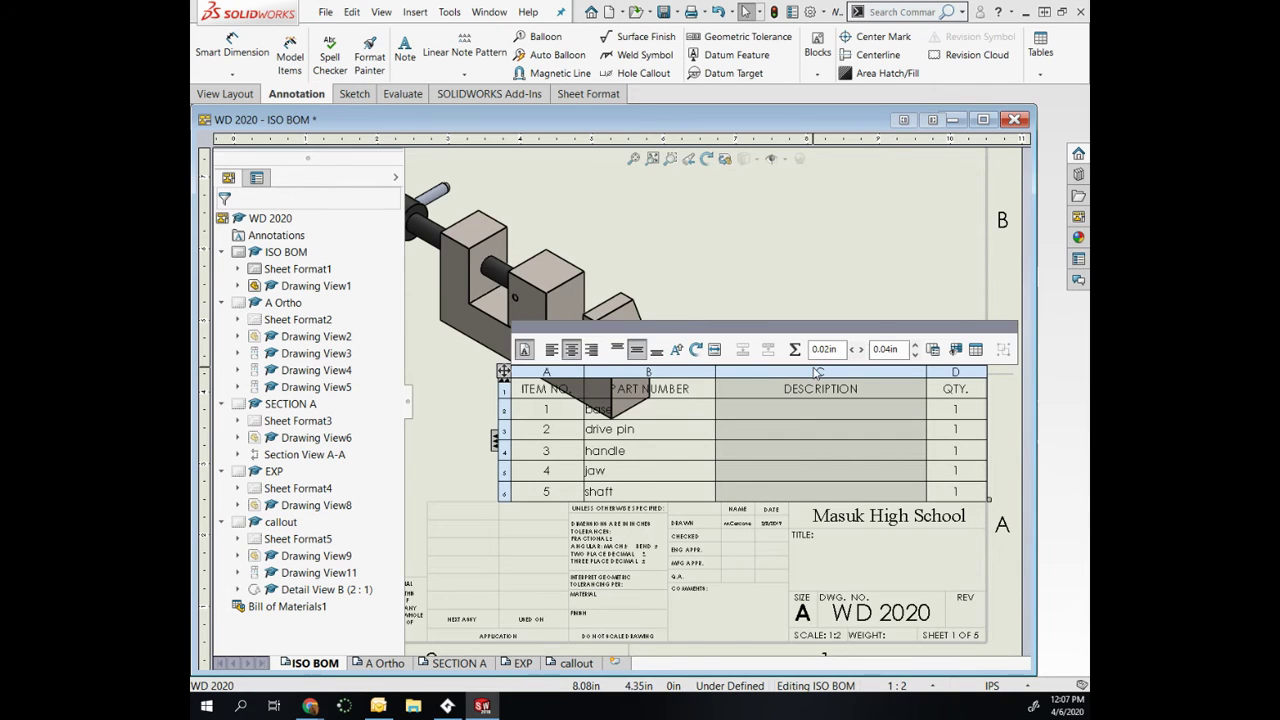
pyautogui.rightClick(815, 374)
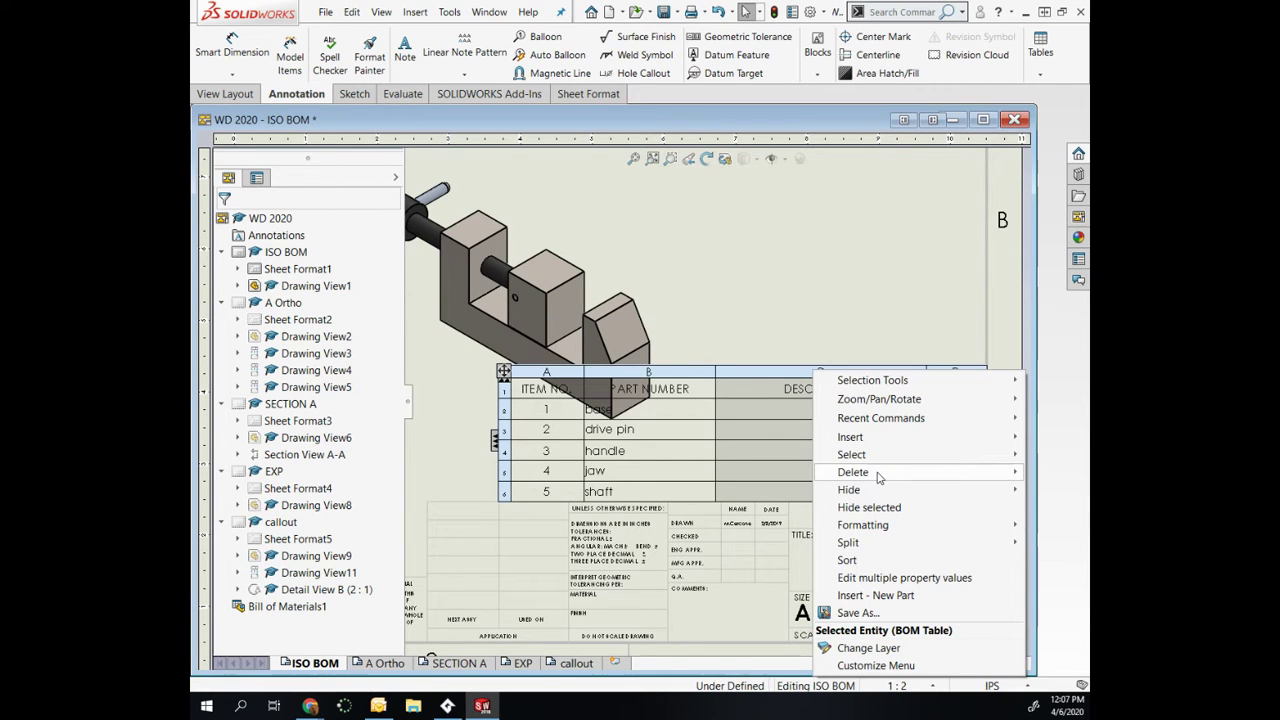
pyautogui.moveTo(852, 472)
pyautogui.click(765, 492)
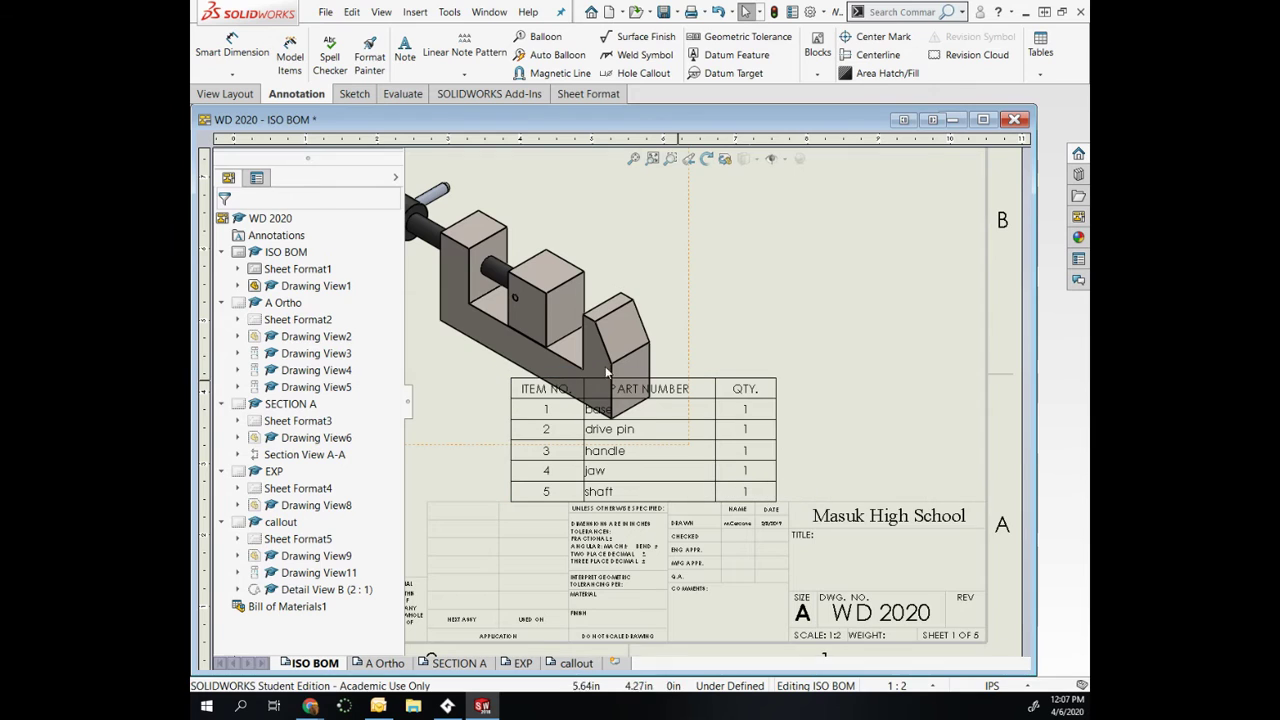
# Move the BOM table right so it sits just above the title block.
pyautogui.click(685, 398)
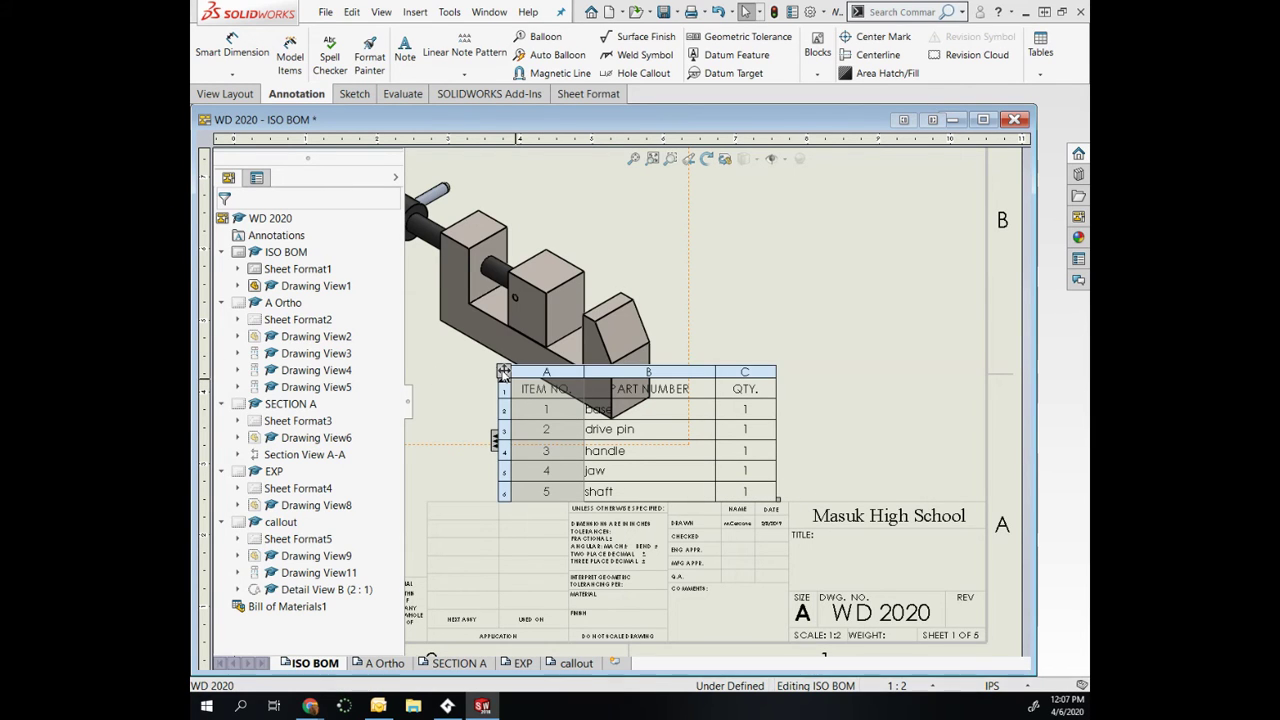
pyautogui.moveTo(504, 371); pyautogui.dragTo(700, 362)
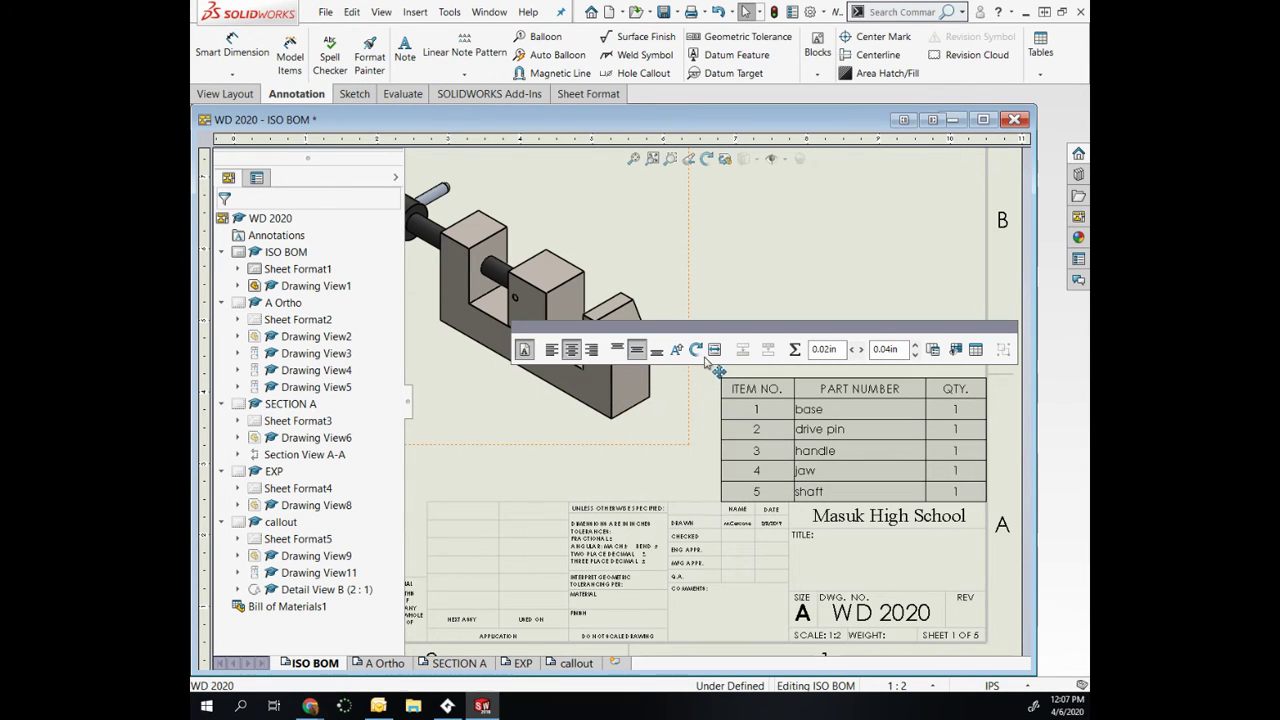
pyautogui.press('Escape')
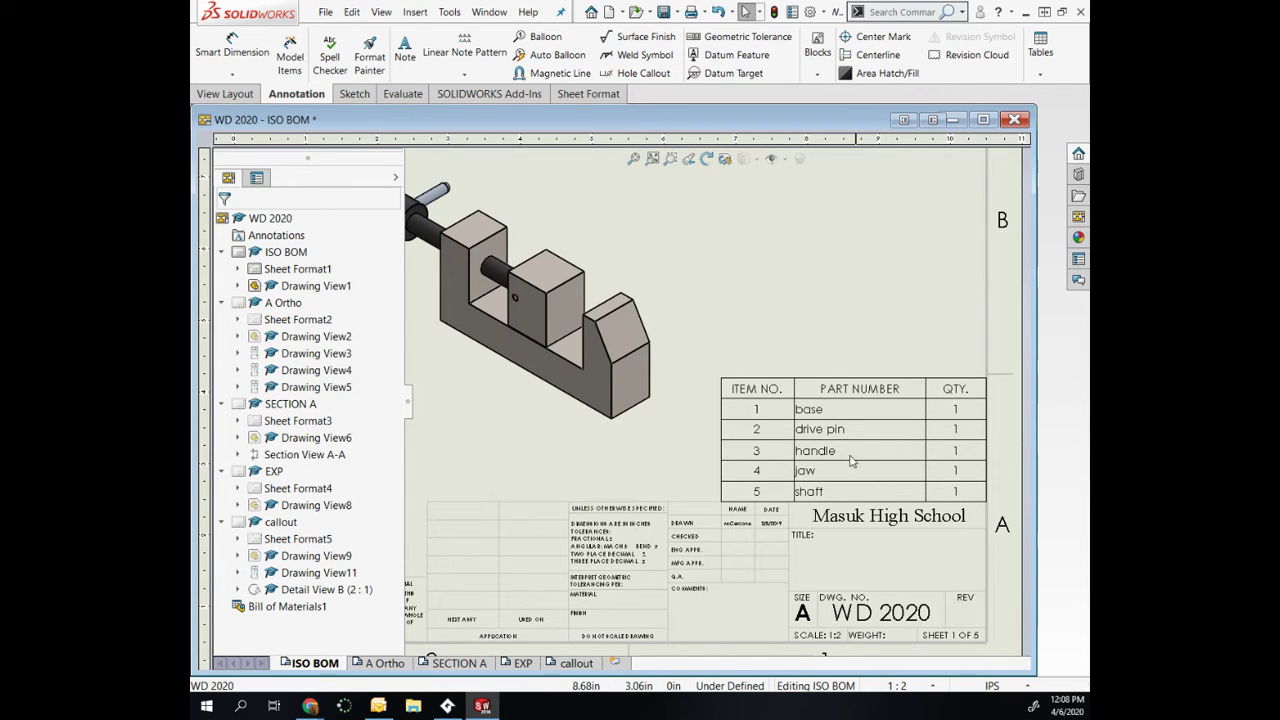
# Attach an item 3 balloon to the drive pin edge, placed above the isometric view.
pyautogui.scroll(5, 760, 410)
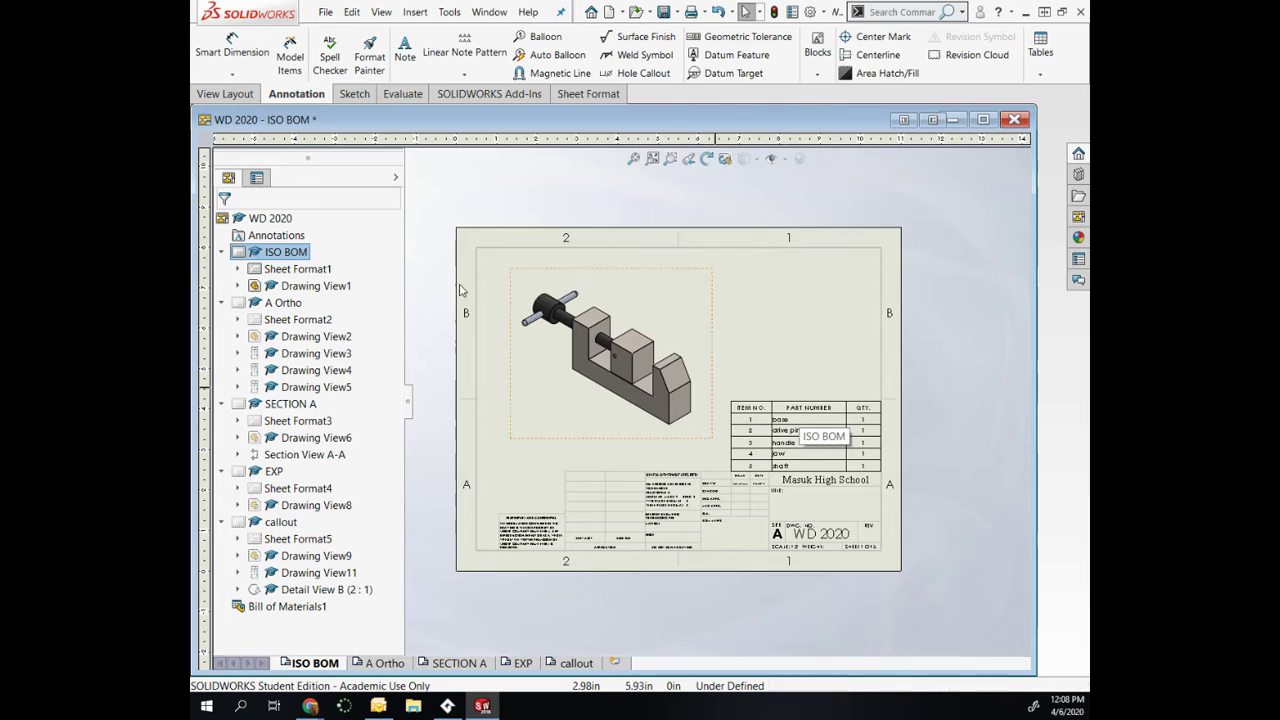
pyautogui.click(241, 98)
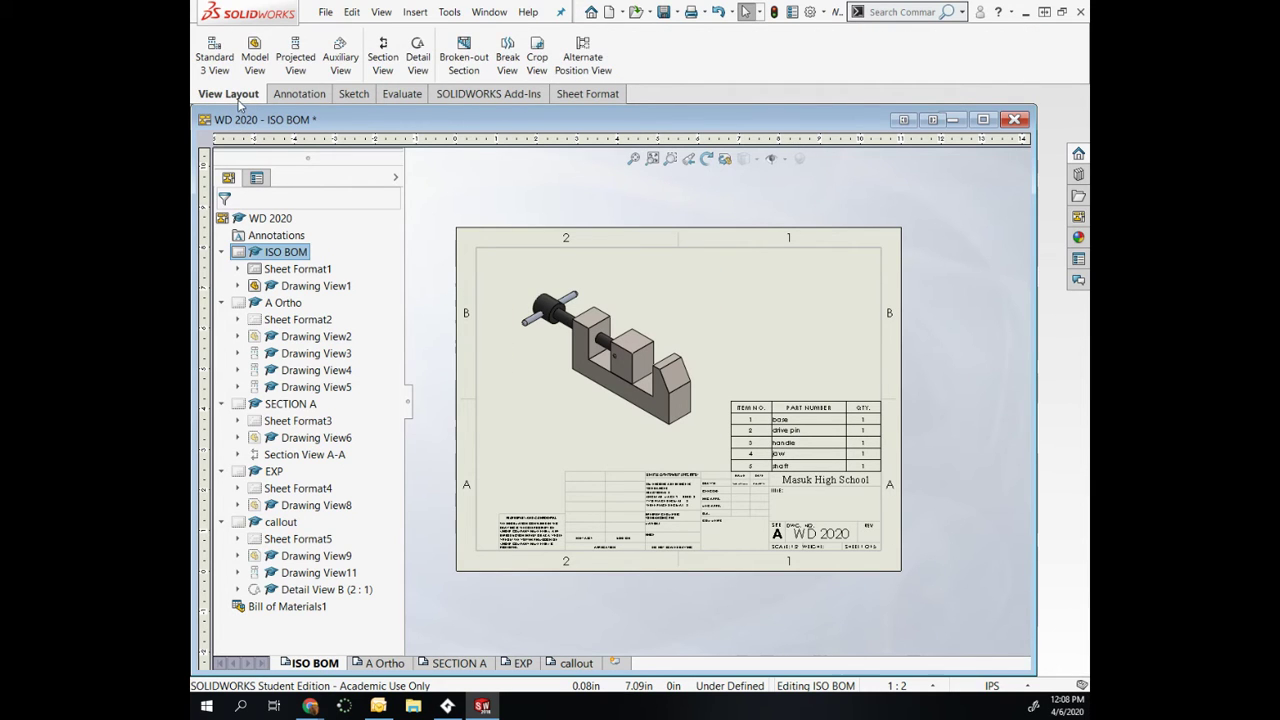
pyautogui.click(298, 93)
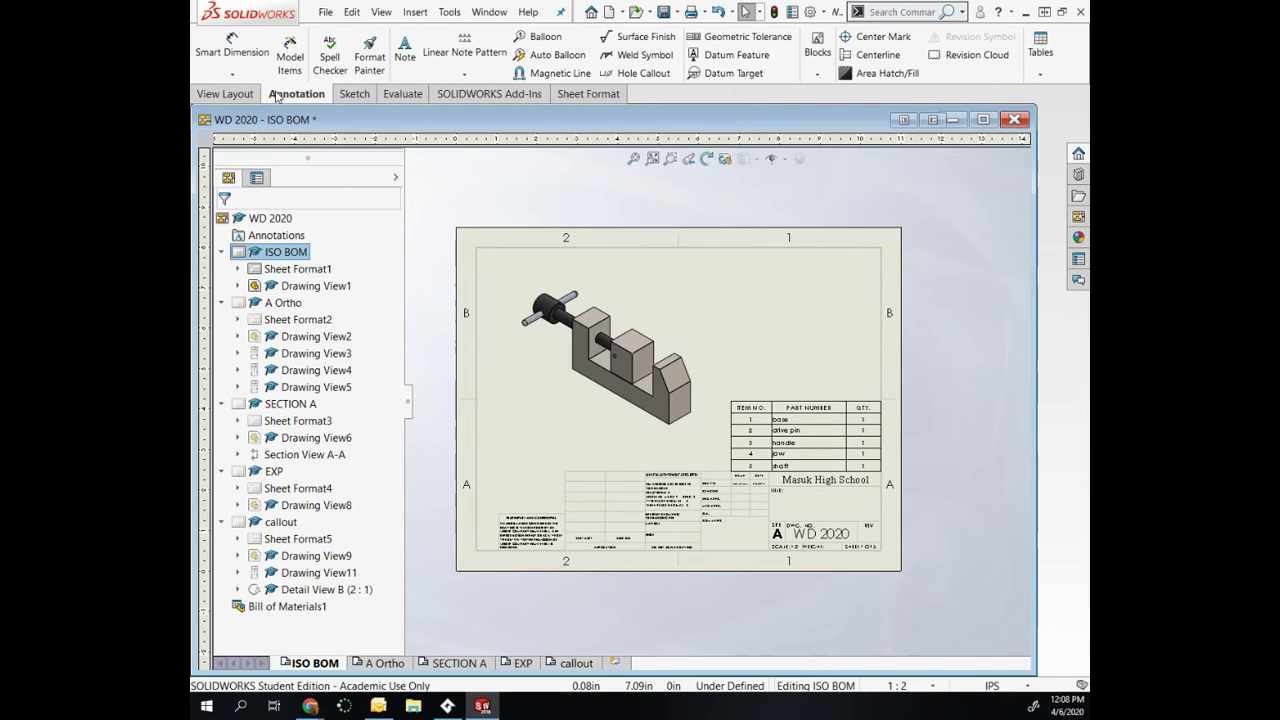
pyautogui.click(558, 37)
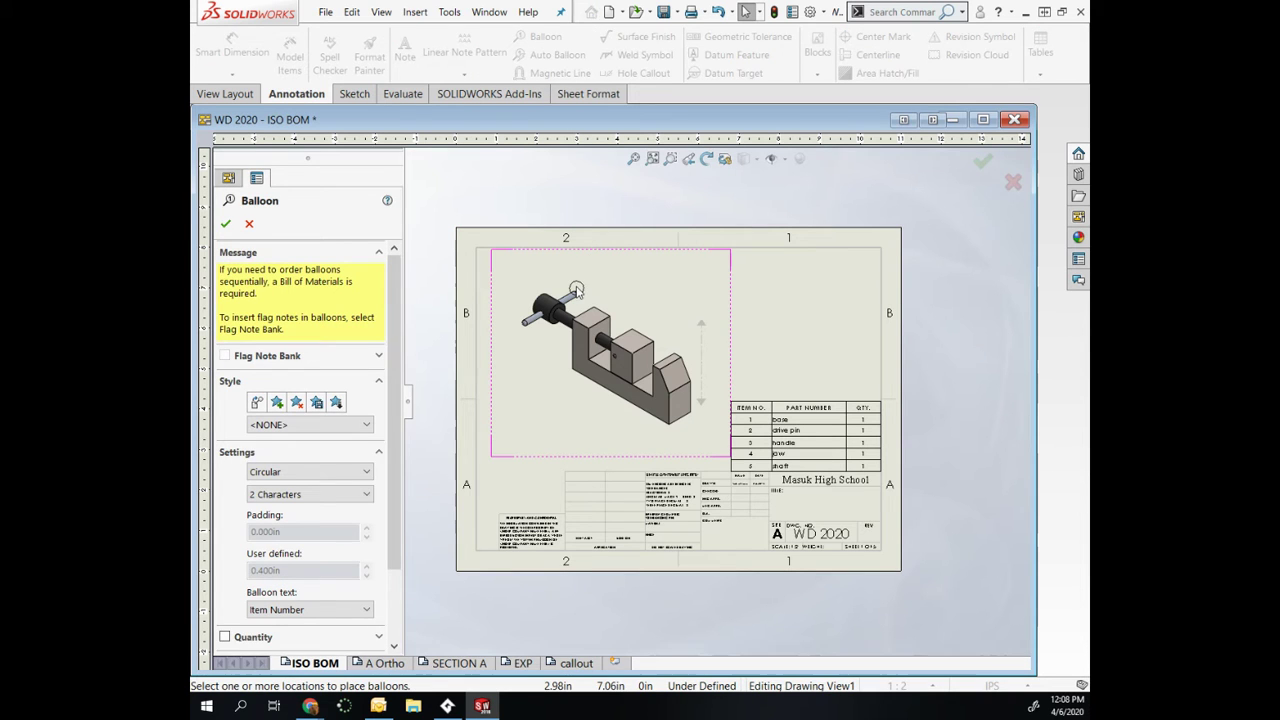
pyautogui.click(575, 297)
pyautogui.click(607, 263)
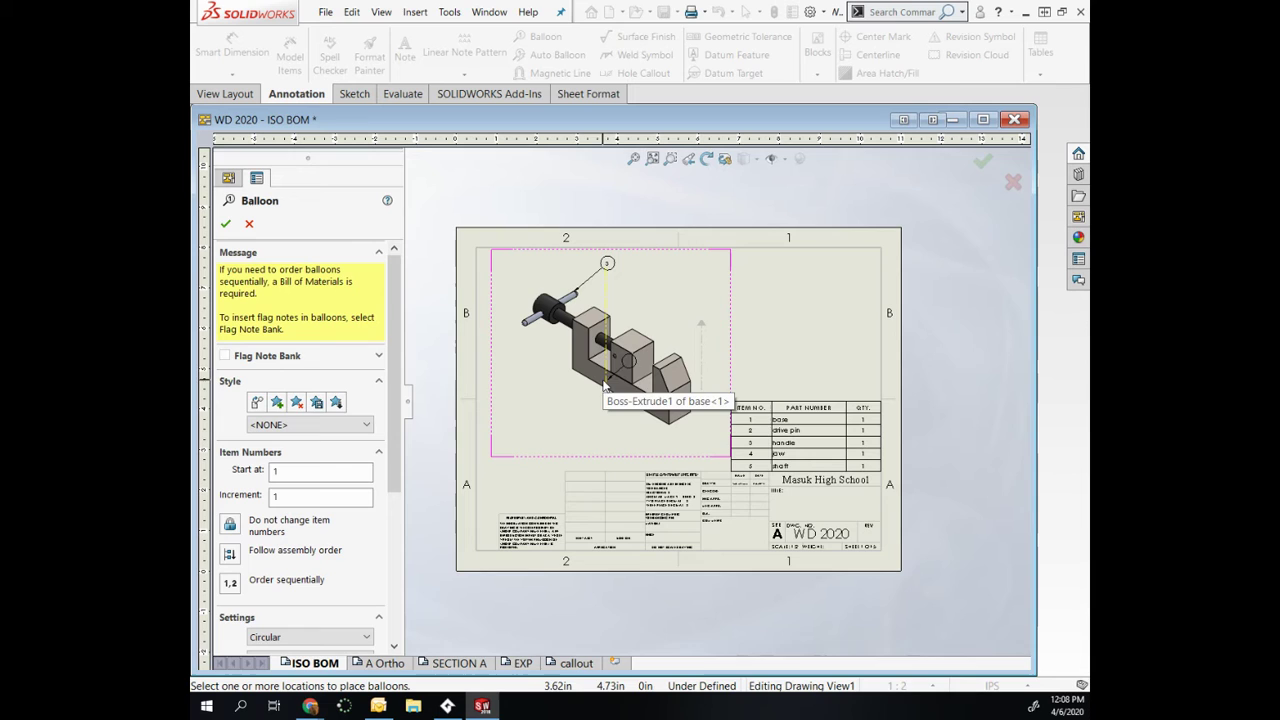
# Auto Balloon the isometric view with Replace balloons, adding balloons 1–5.
pyautogui.click(248, 224)
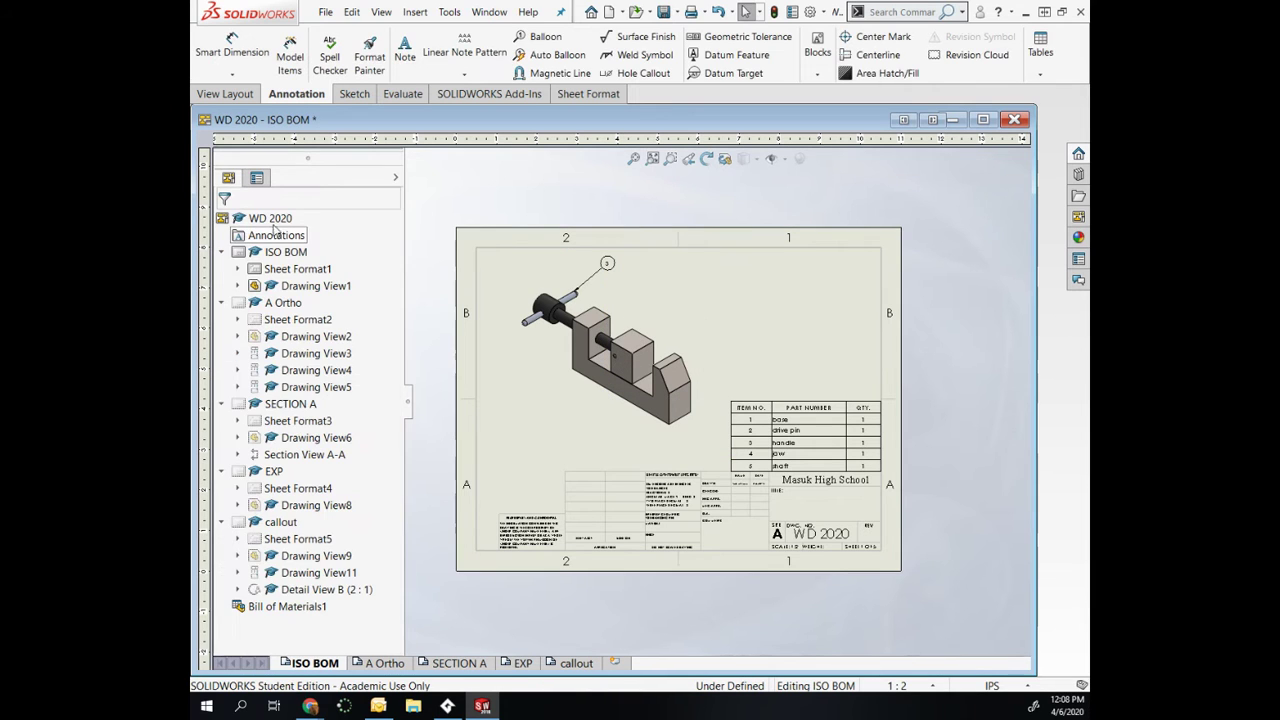
pyautogui.click(575, 63)
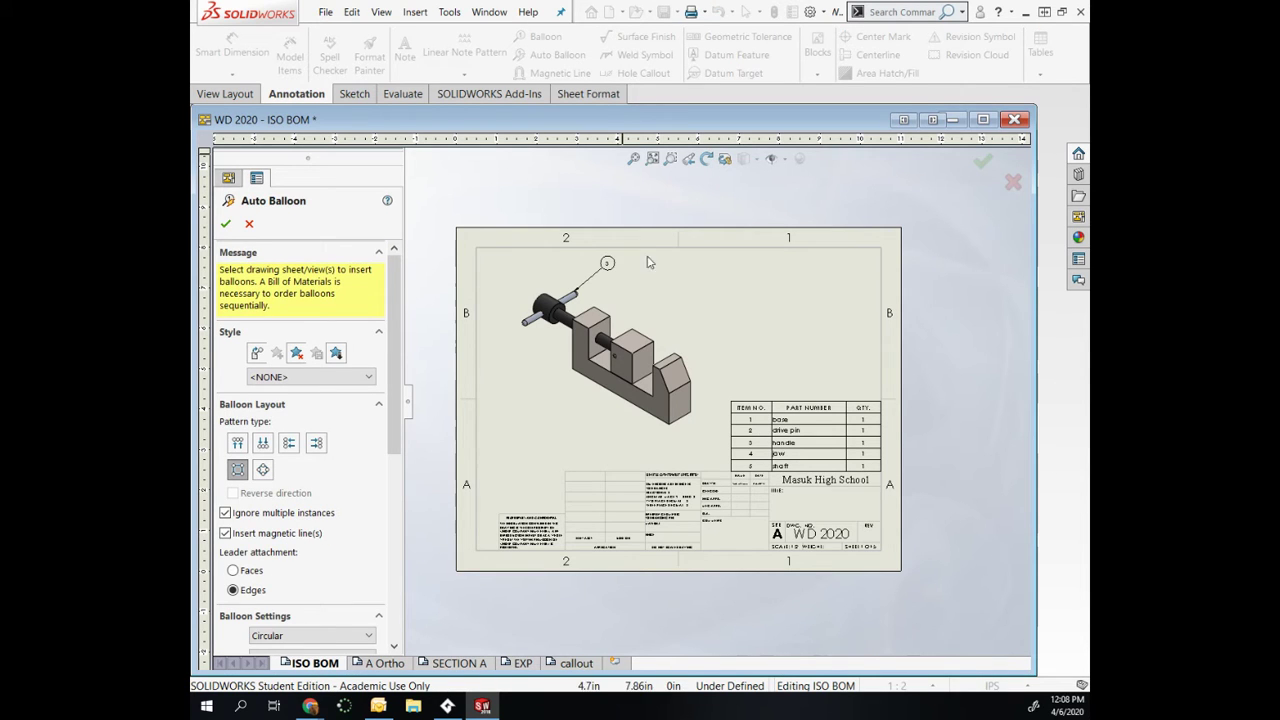
pyautogui.click(645, 323)
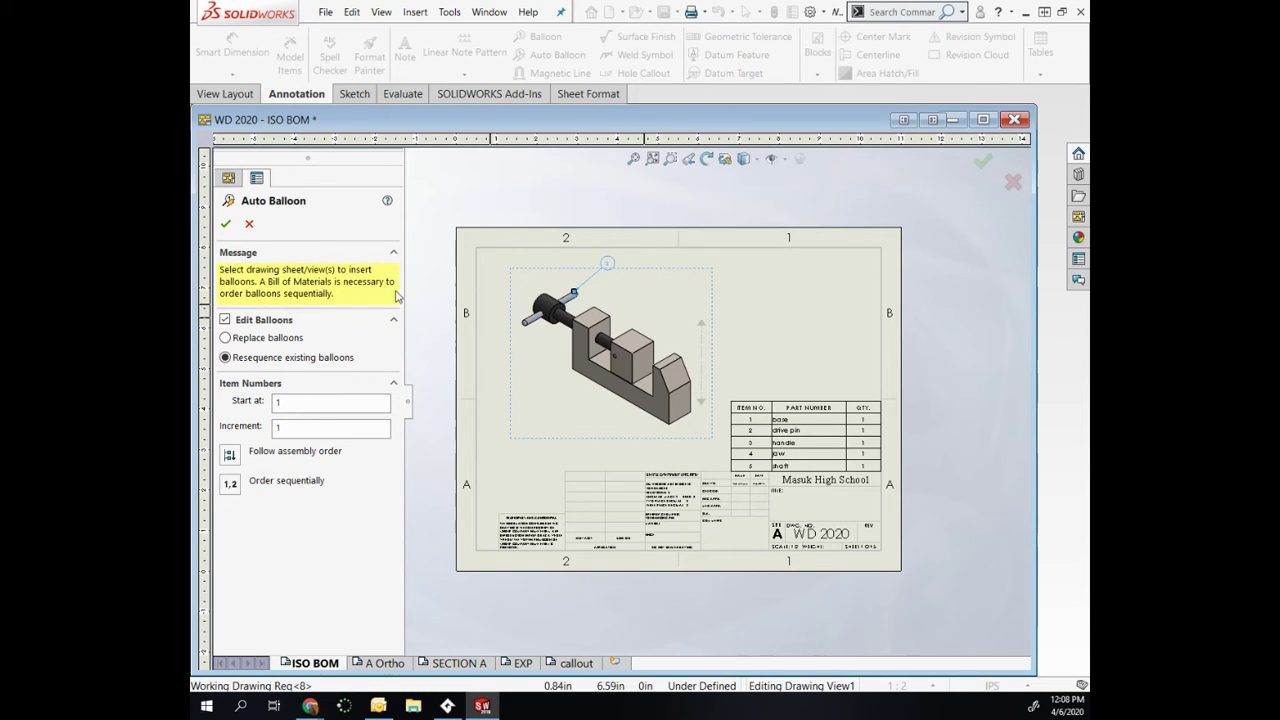
pyautogui.click(226, 224)
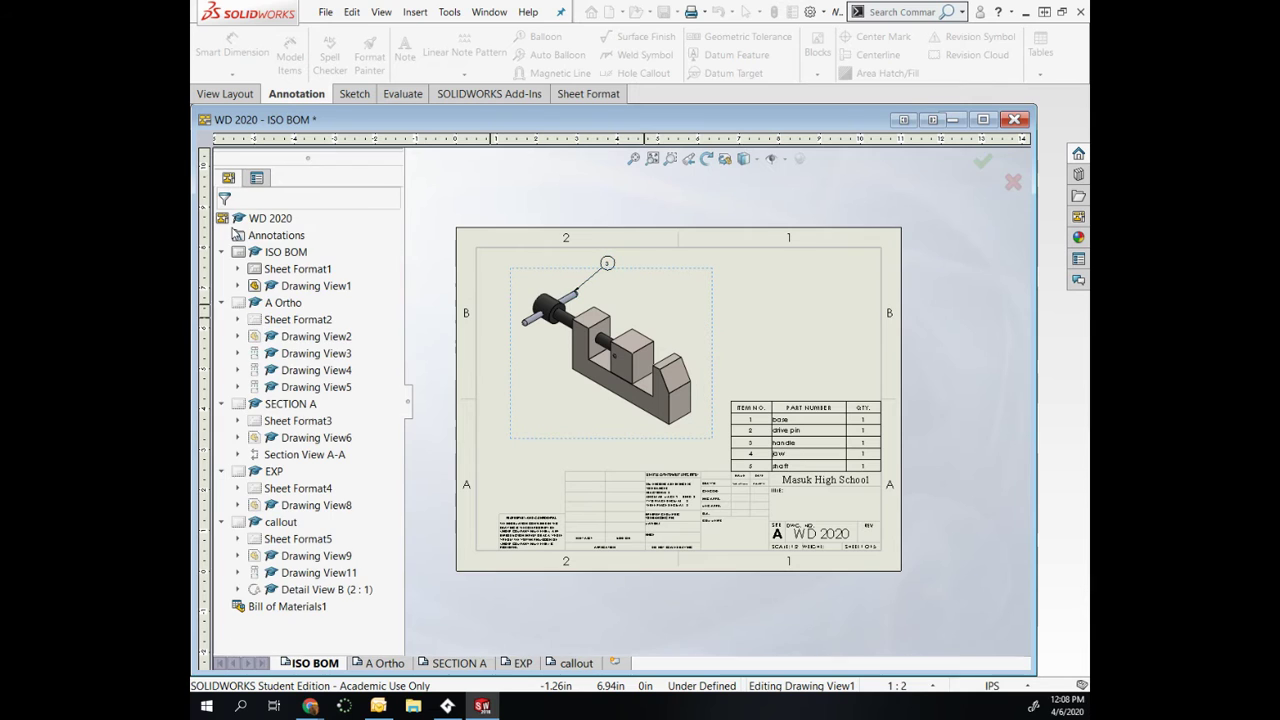
pyautogui.click(672, 318)
pyautogui.click(552, 55)
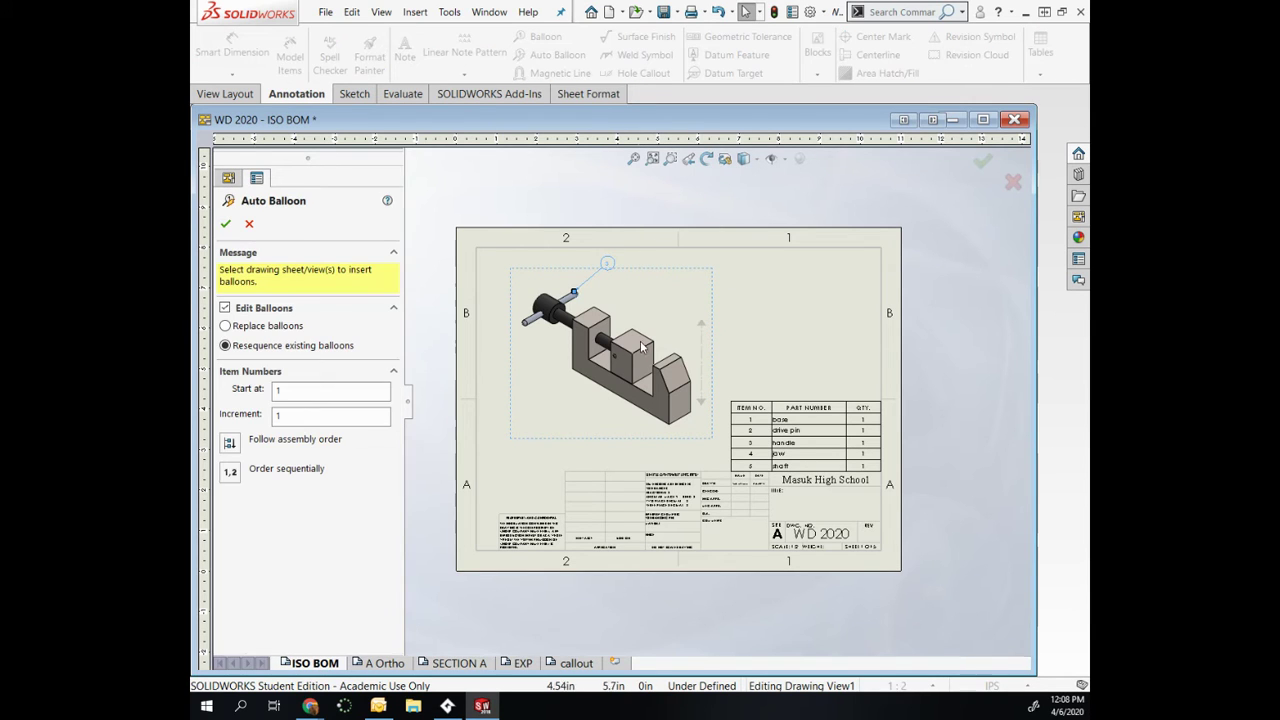
pyautogui.click(256, 325)
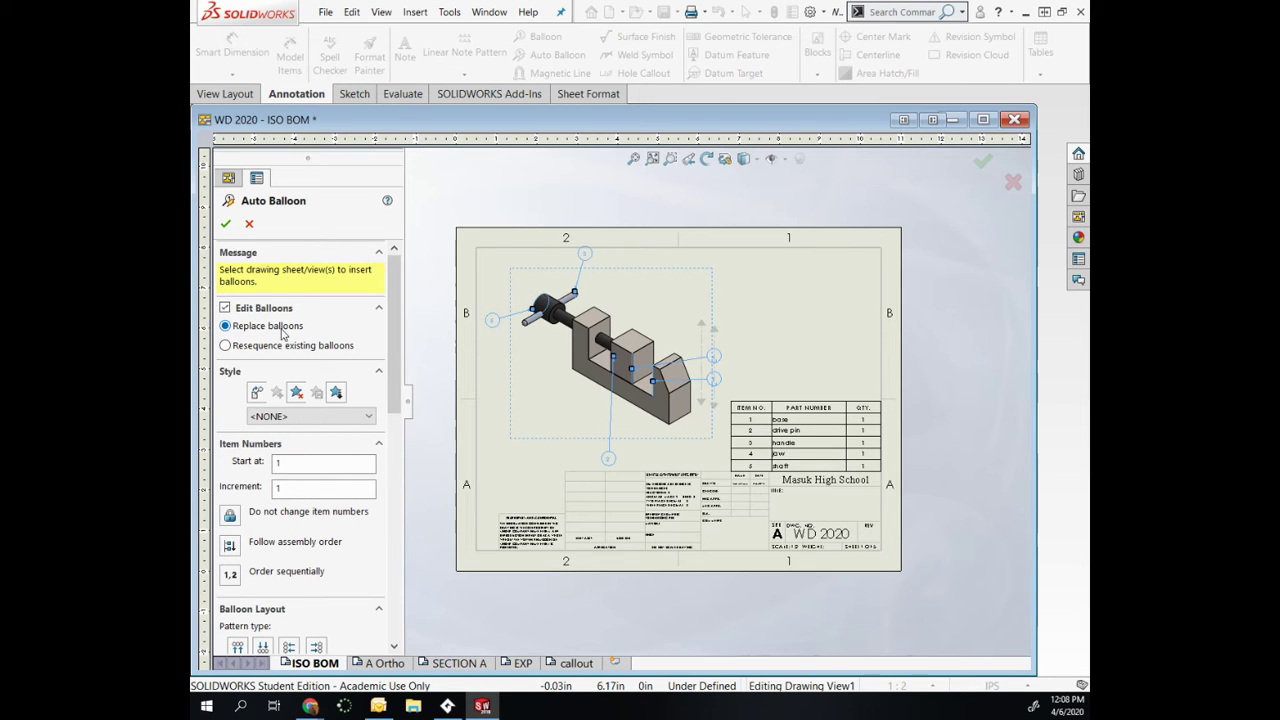
pyautogui.click(226, 223)
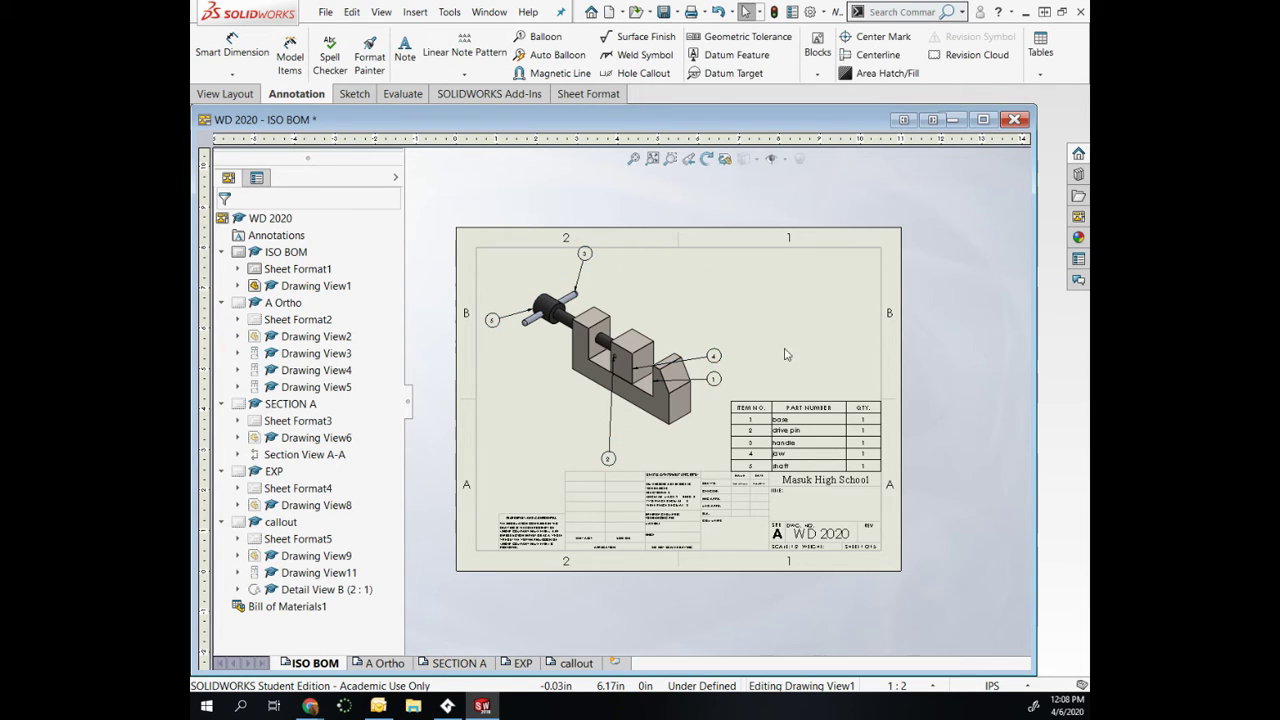
# Reposition balloons 4 and 2 to clearer spots around the vise.
pyautogui.moveTo(716, 350); pyautogui.dragTo(647, 326)
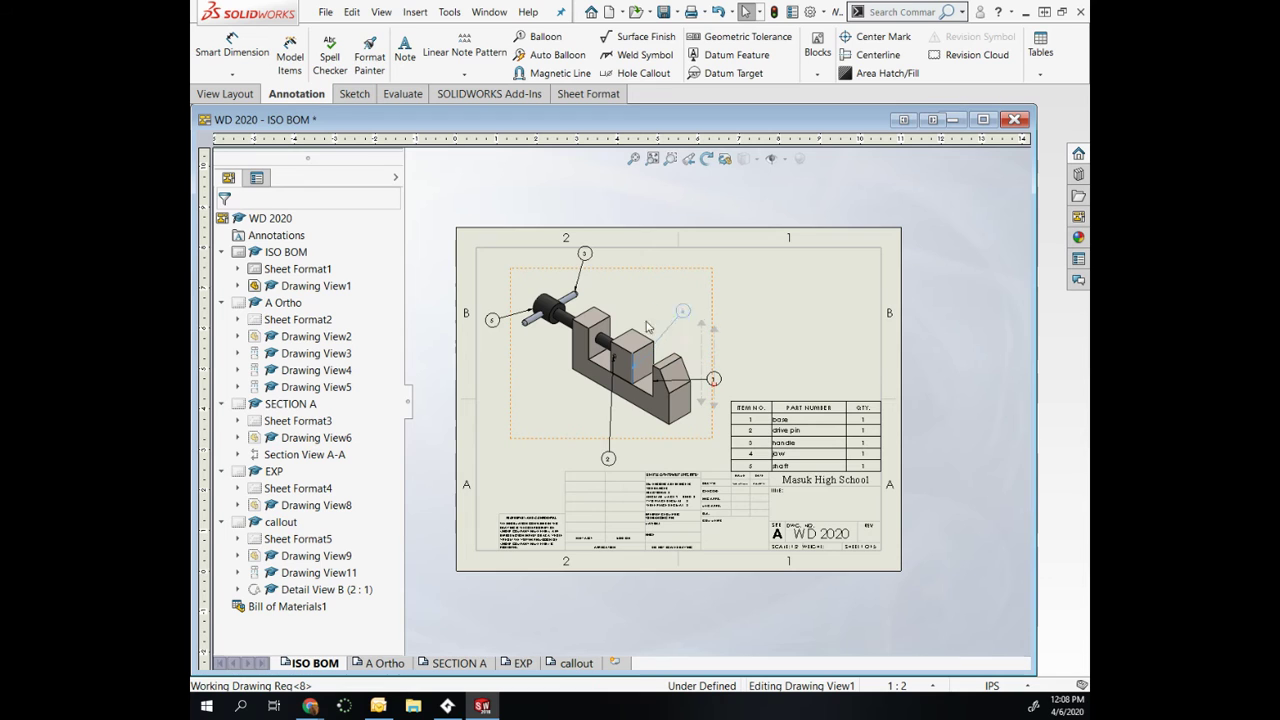
pyautogui.moveTo(641, 422); pyautogui.dragTo(572, 397)
pyautogui.click(608, 458)
pyautogui.scroll(-1, 575, 400)
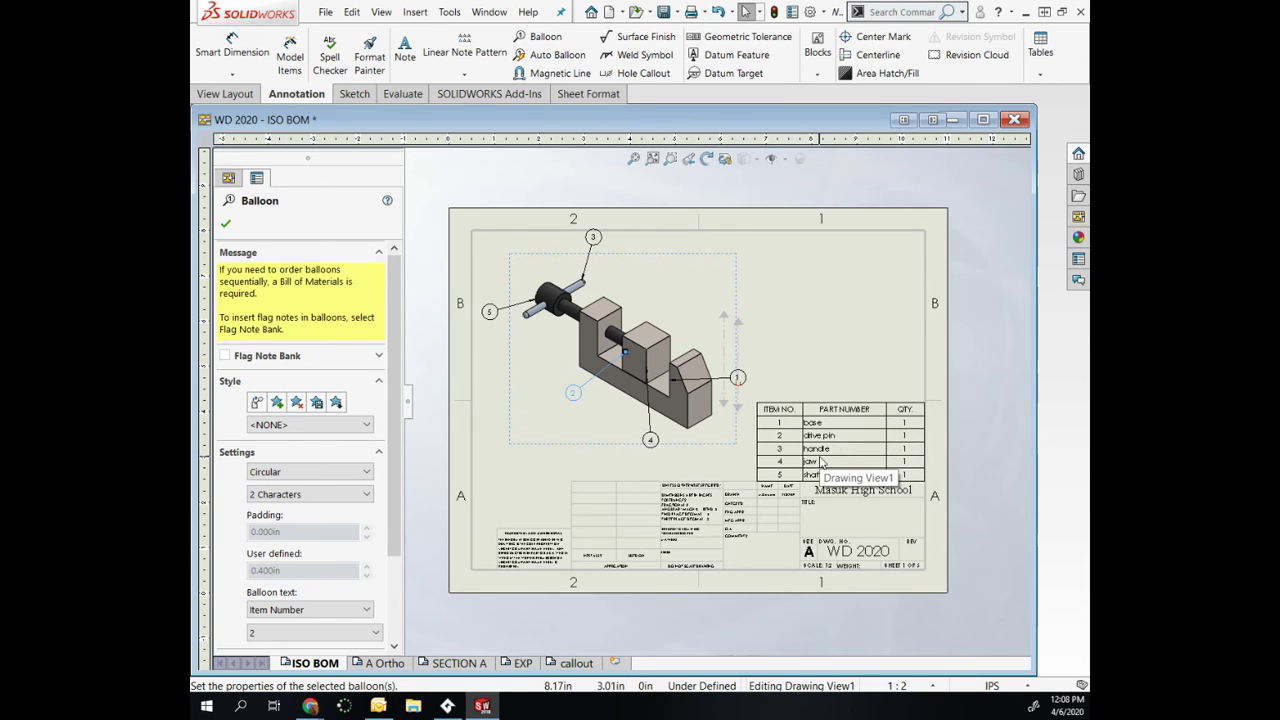
pyautogui.scroll(-3, 830, 430)
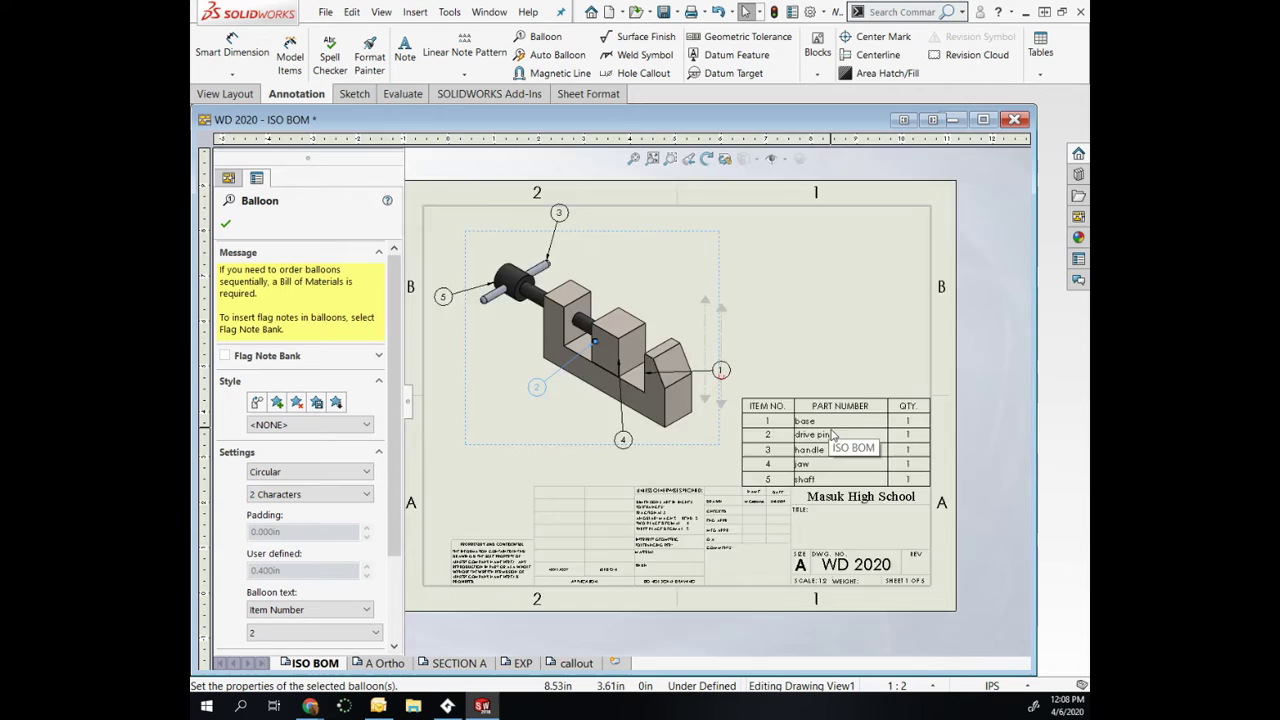
# Break the model link on the base cell and change its name to BASE.
pyautogui.press('Escape')
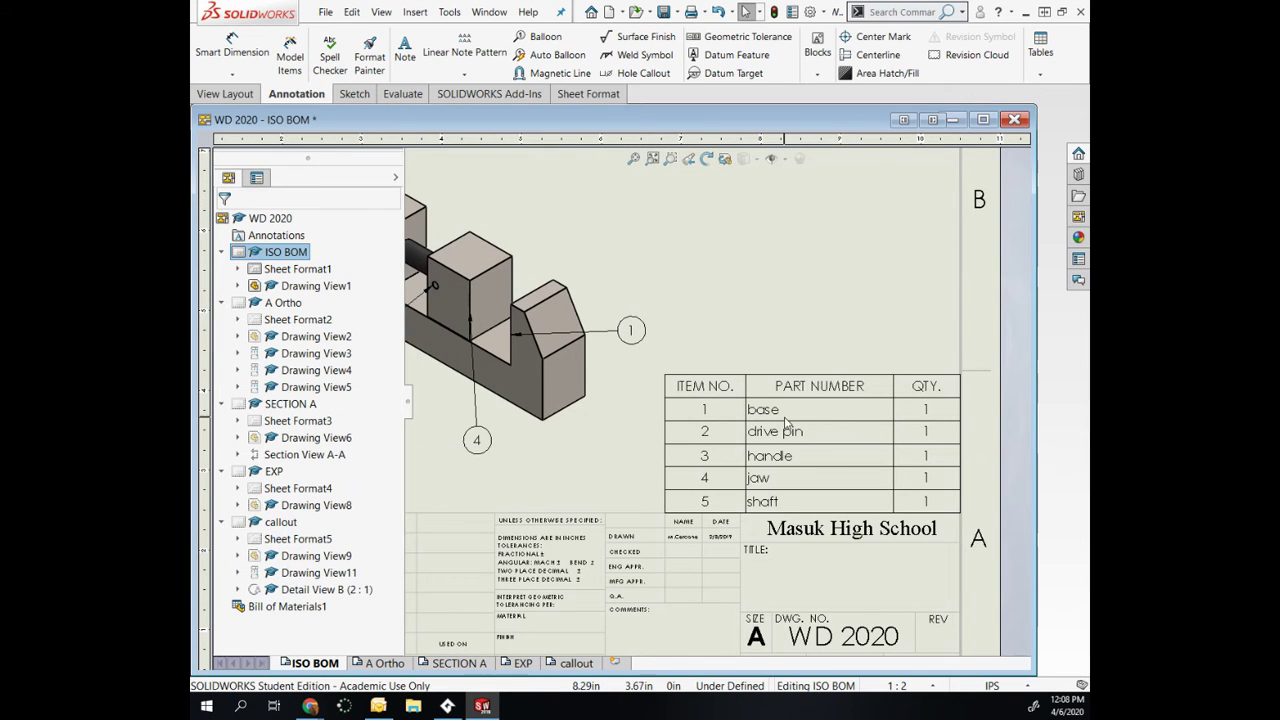
pyautogui.click(792, 417)
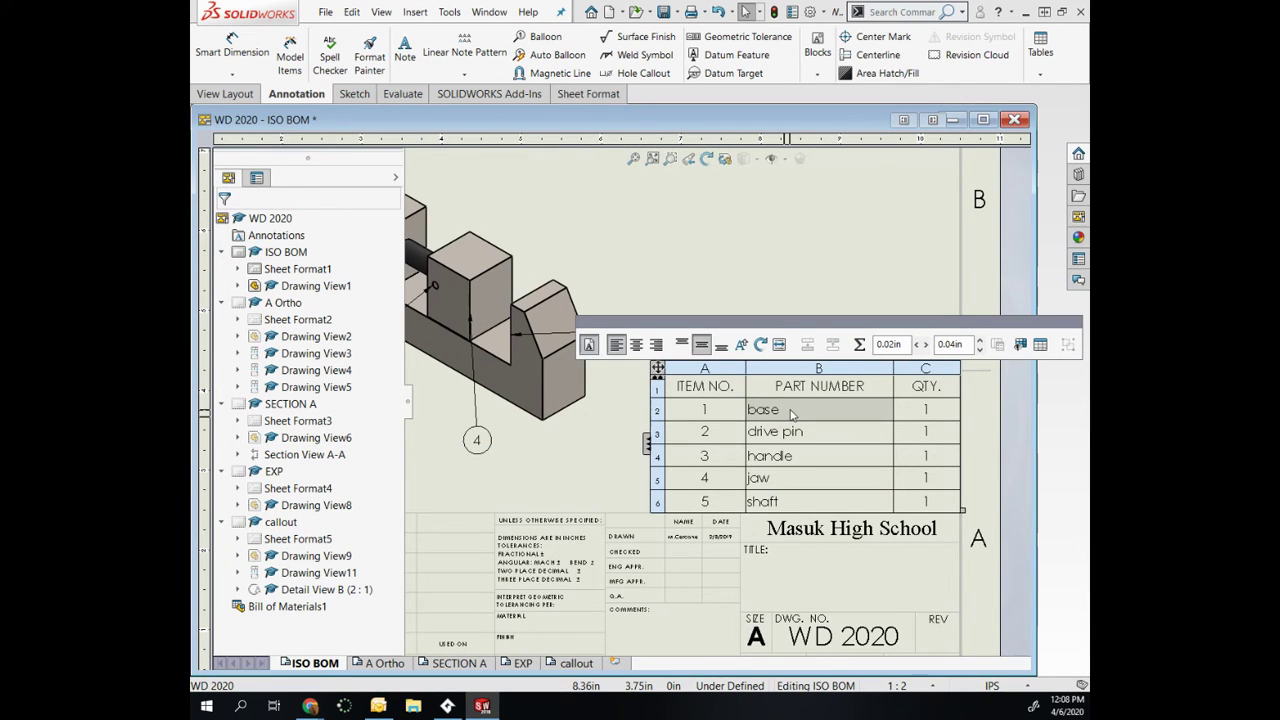
pyautogui.doubleClick(792, 414)
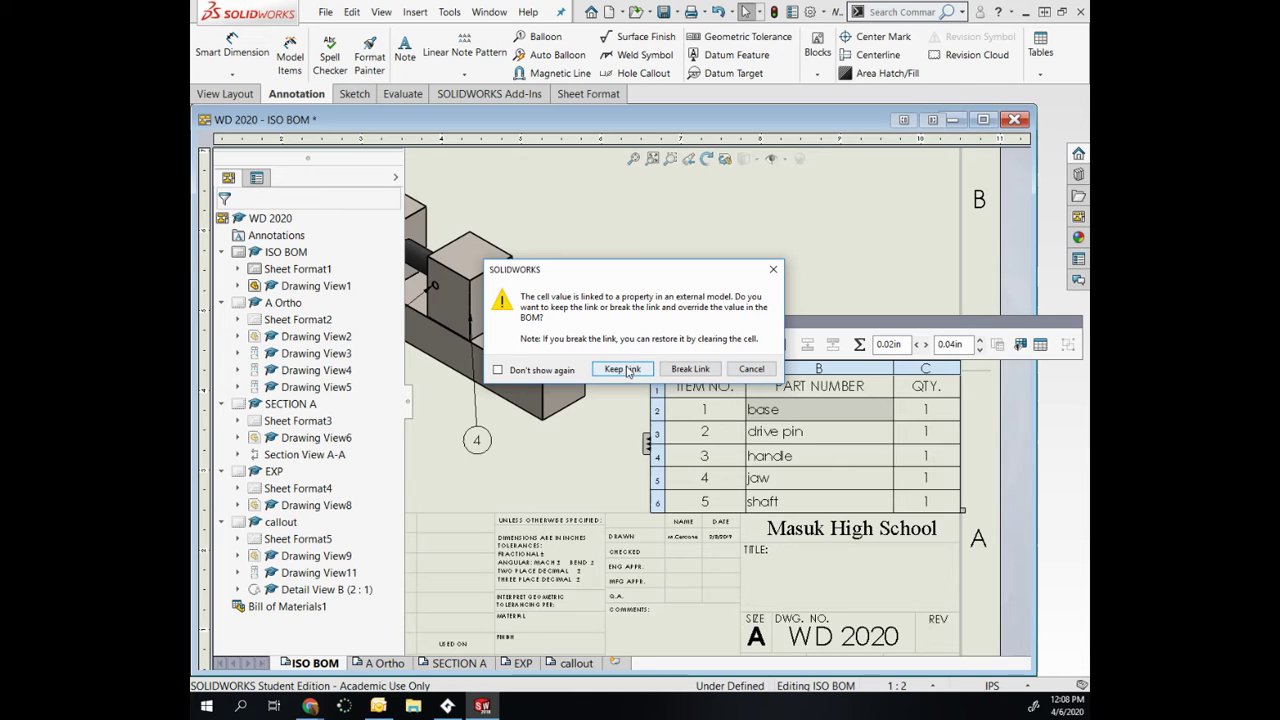
pyautogui.click(679, 369)
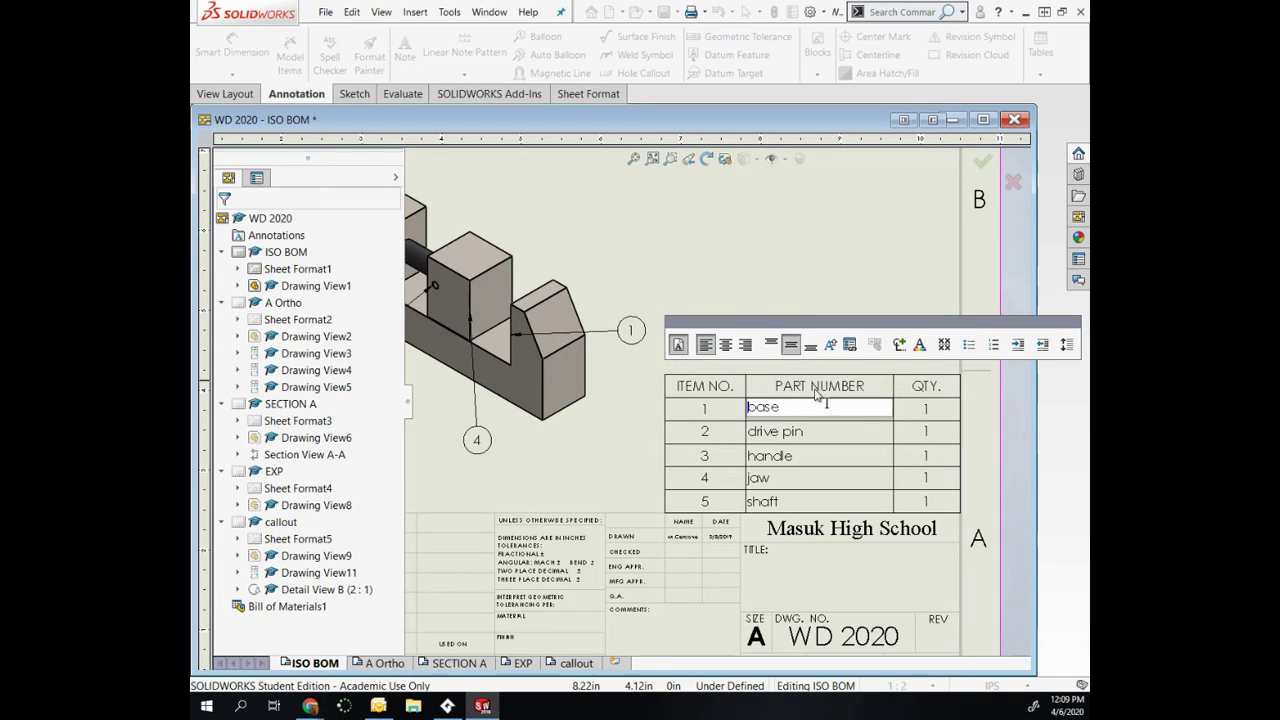
pyautogui.moveTo(835, 410); pyautogui.dragTo(749, 409)
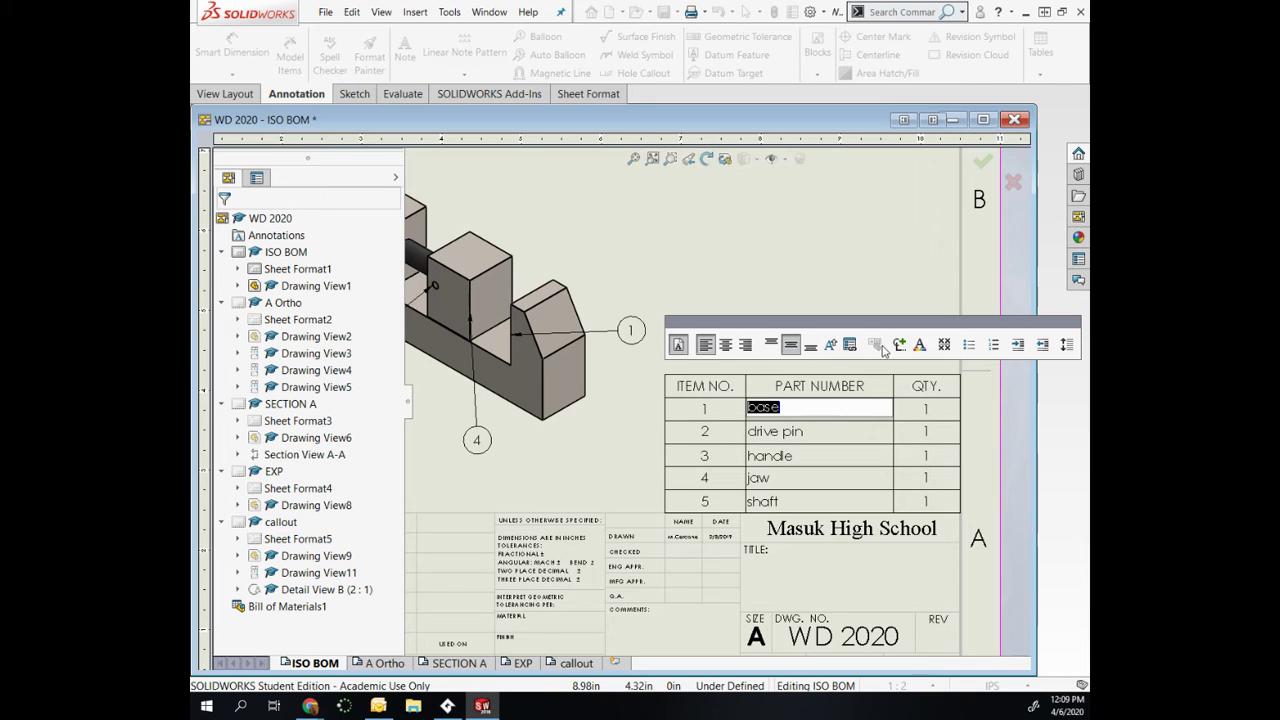
pyautogui.click(830, 346)
pyautogui.click(800, 433)
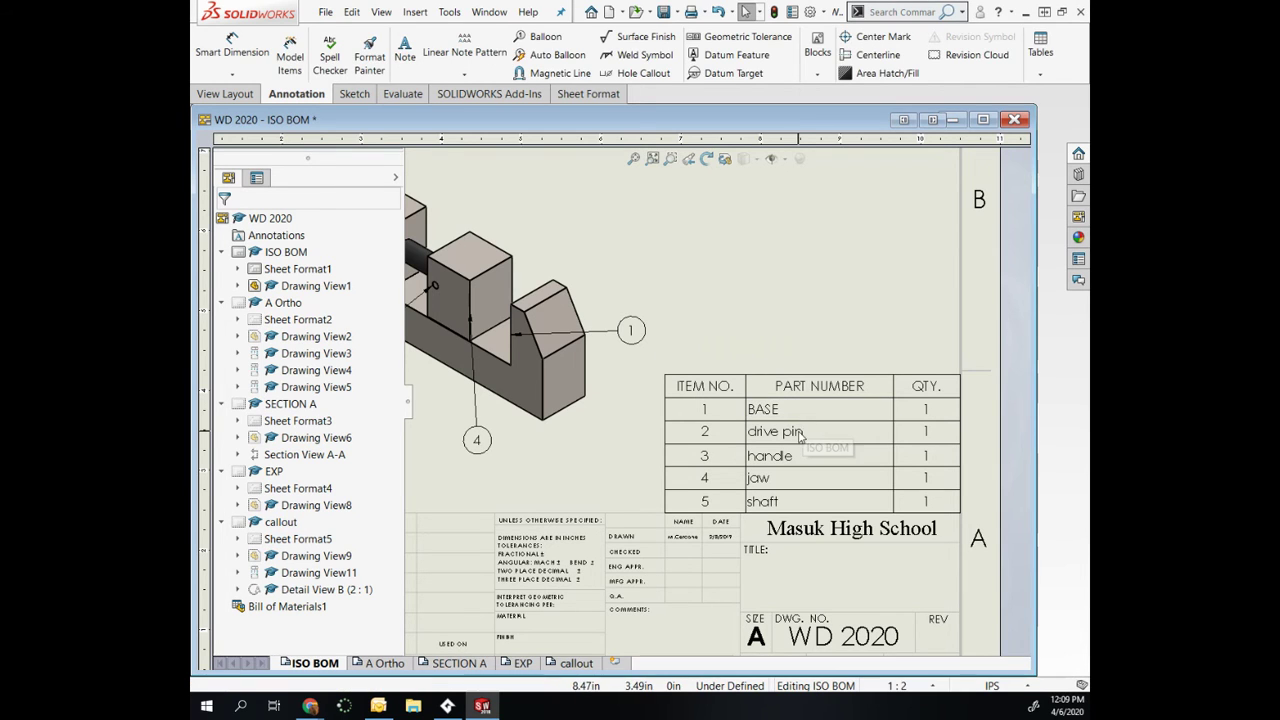
# Uppercase the remaining part names to DRIVE PIN, HANDLE, JAW and SHAFT.
pyautogui.doubleClick(800, 433)
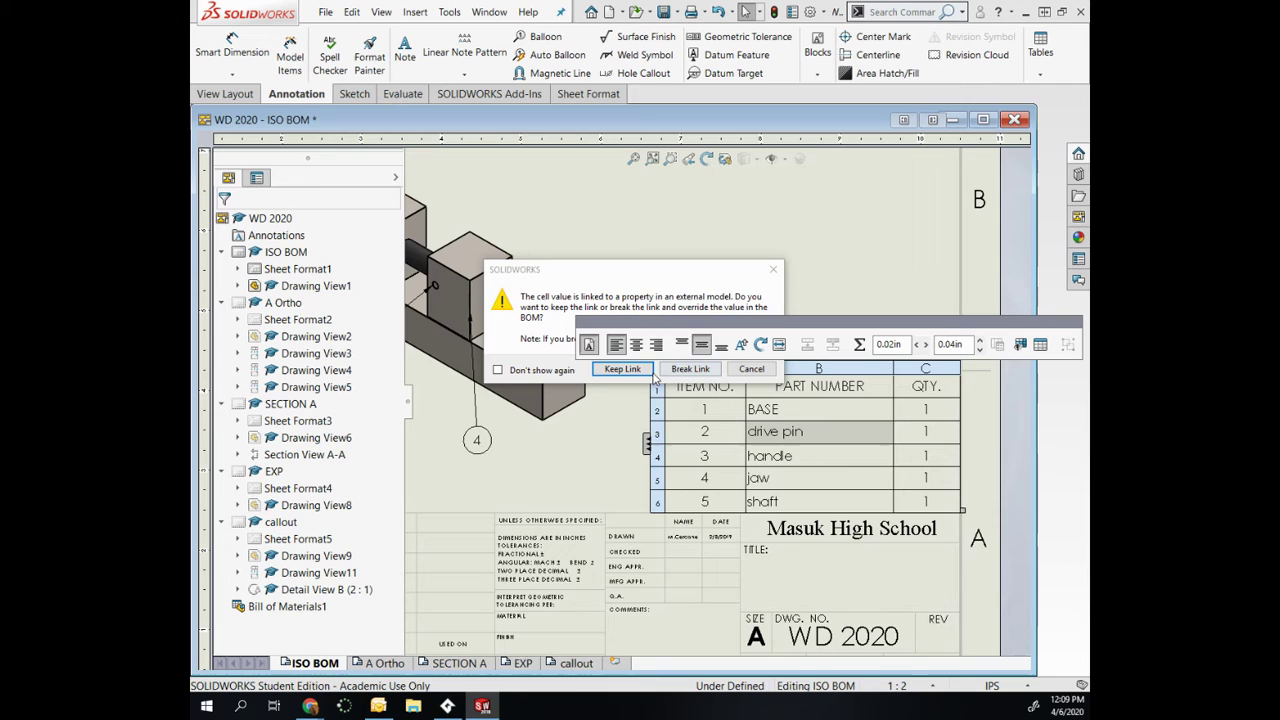
pyautogui.click(622, 369)
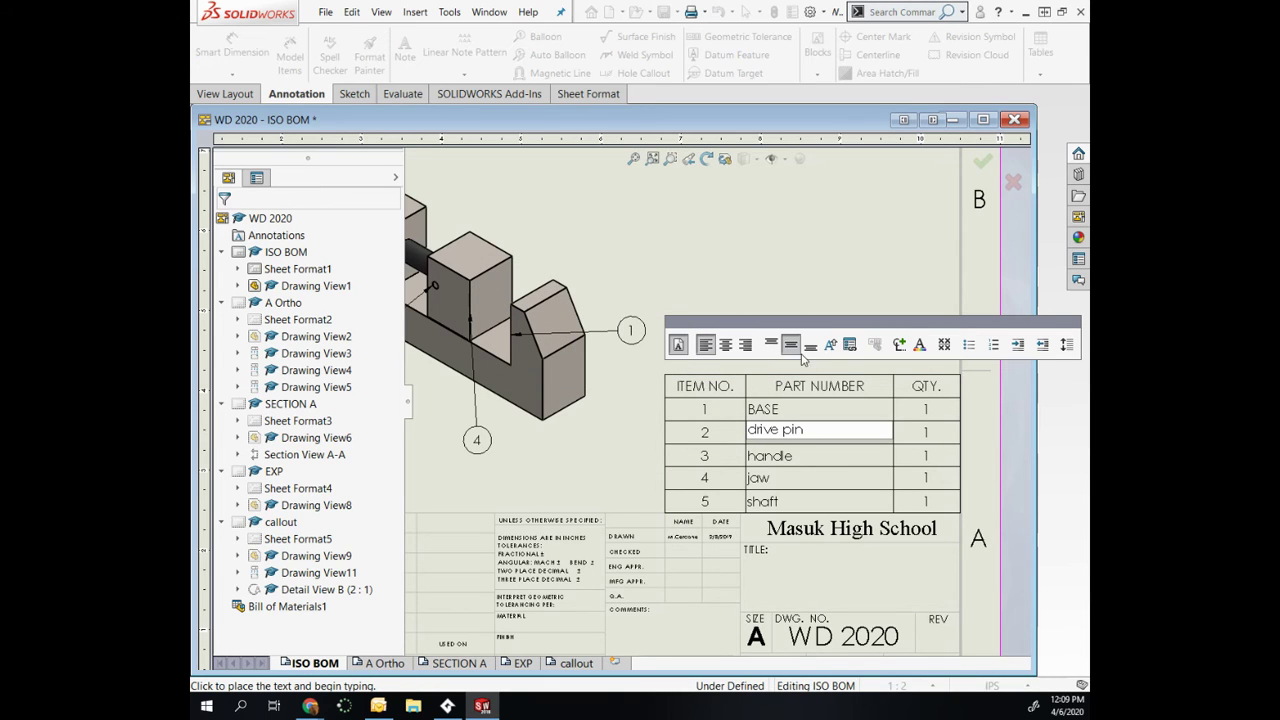
pyautogui.click(830, 346)
pyautogui.click(822, 457)
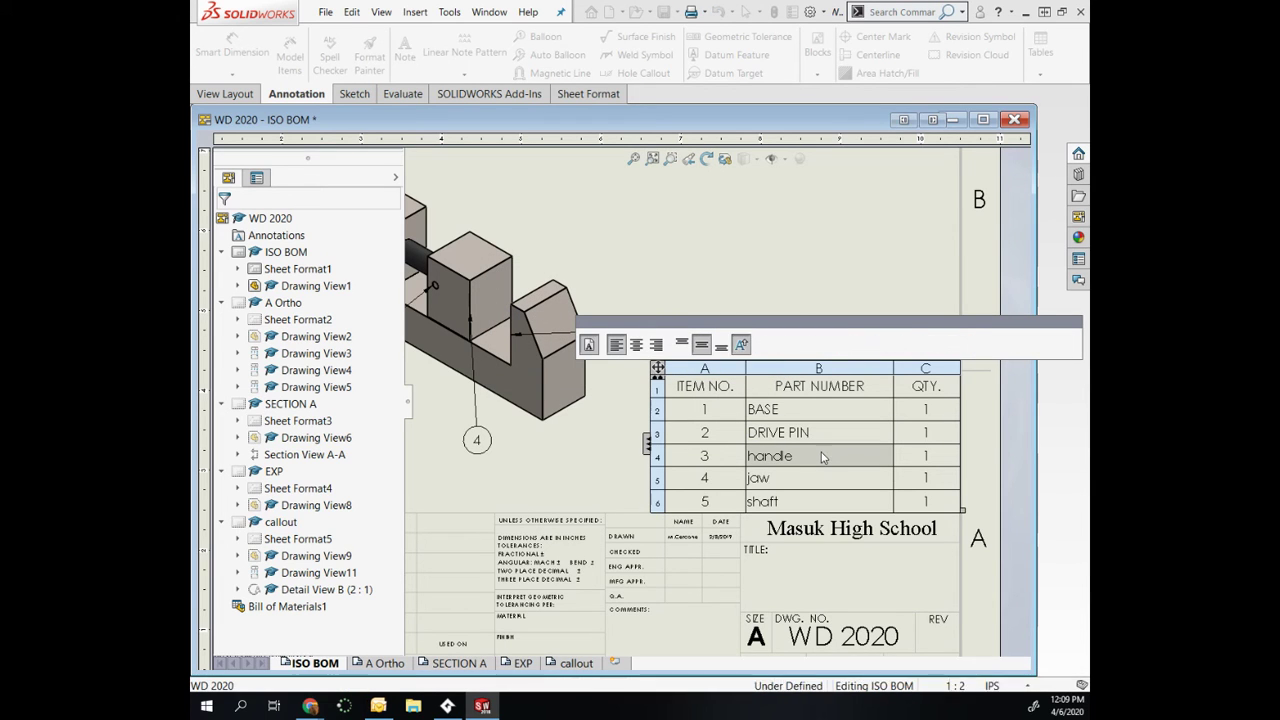
pyautogui.click(741, 344)
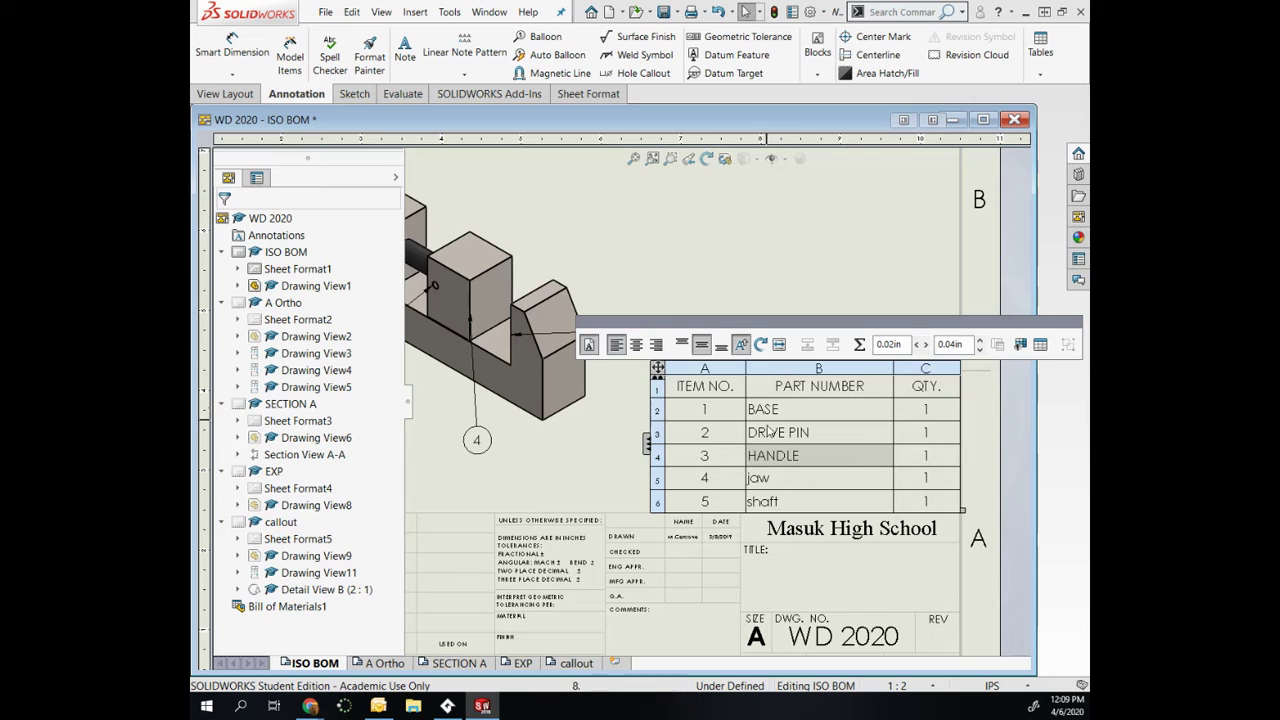
pyautogui.click(779, 481)
pyautogui.click(741, 344)
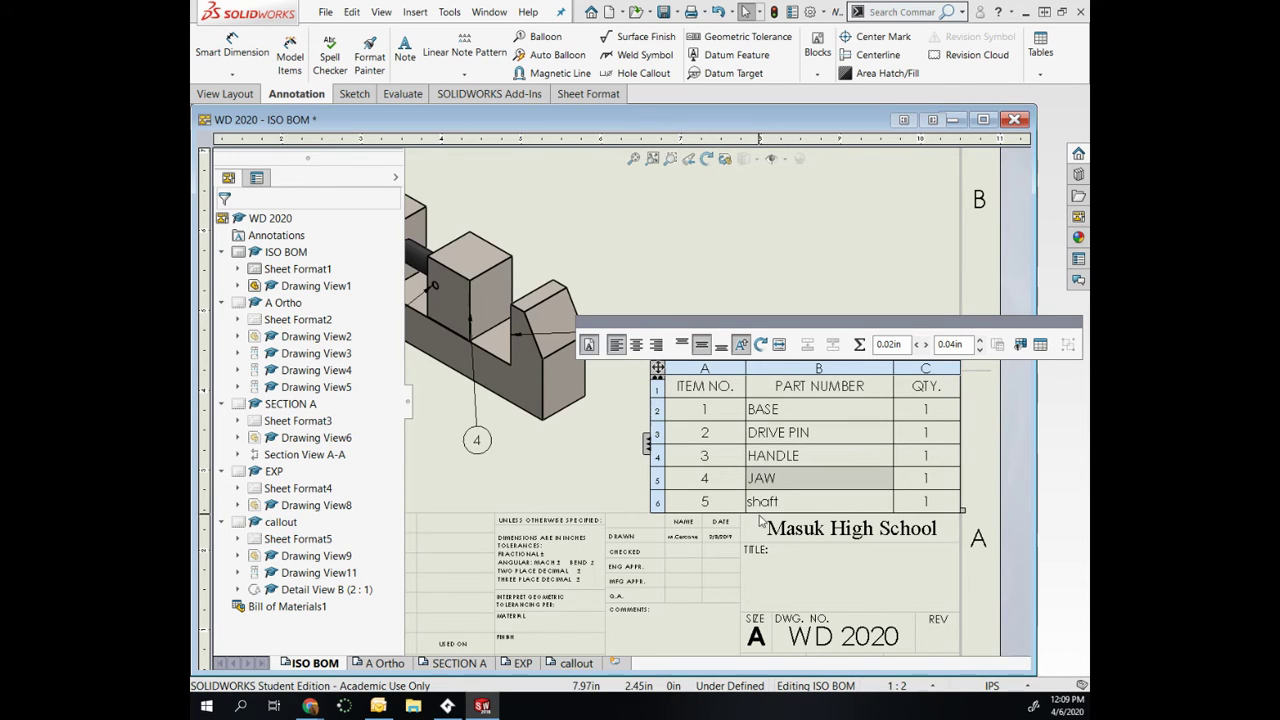
pyautogui.click(762, 501)
pyautogui.click(741, 344)
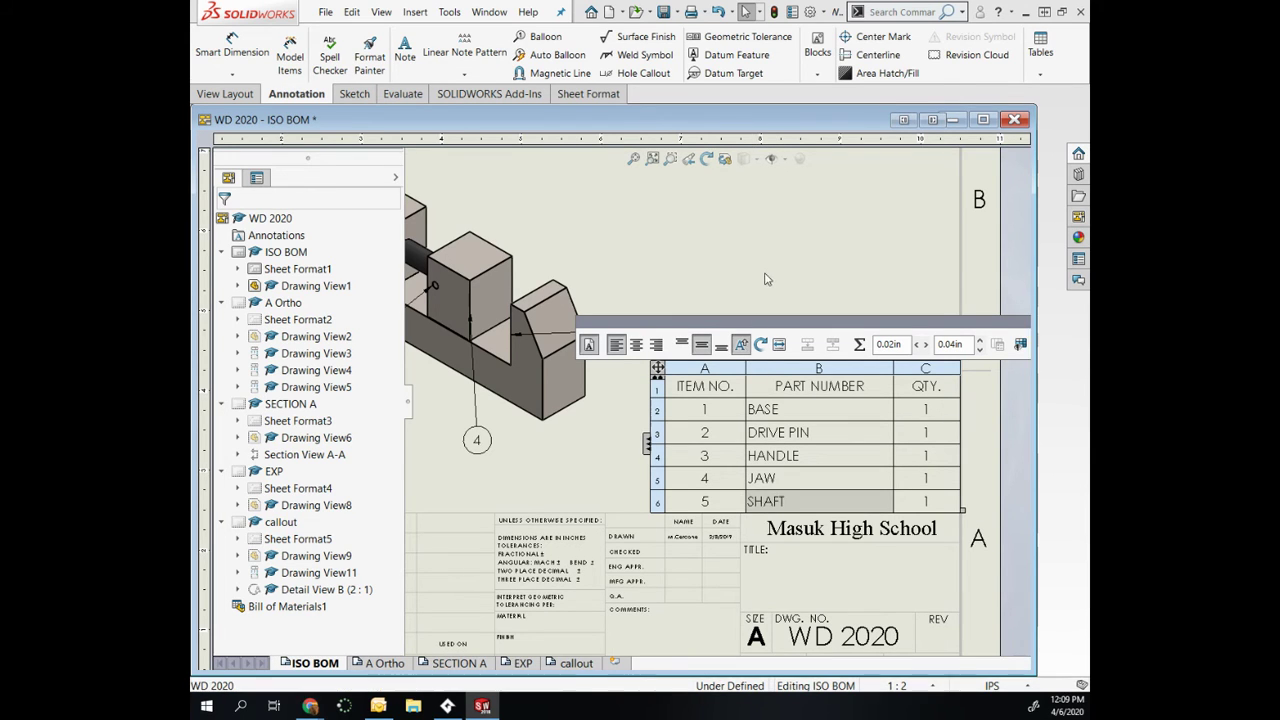
pyautogui.click(771, 318)
# Zoom to fit, then move through the A Ortho and SECTION A sheets to the EXP sheet.
pyautogui.press('f')
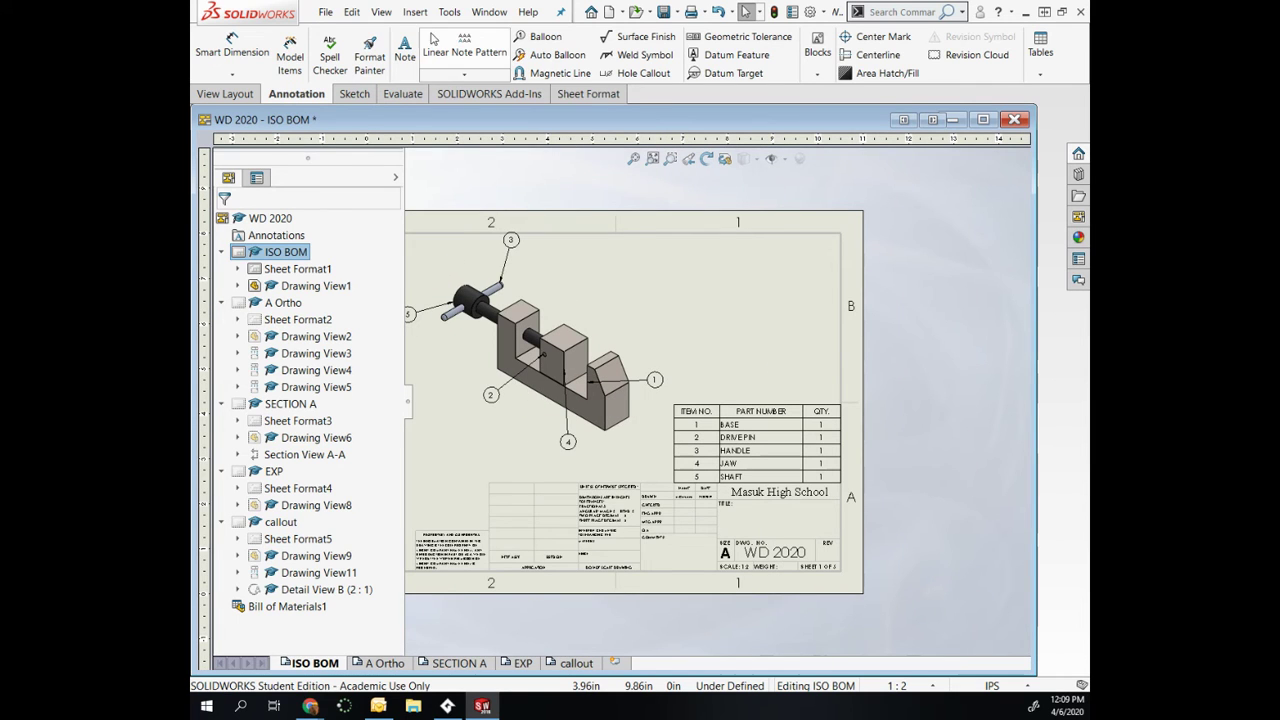
pyautogui.click(415, 11)
pyautogui.moveTo(436, 103)
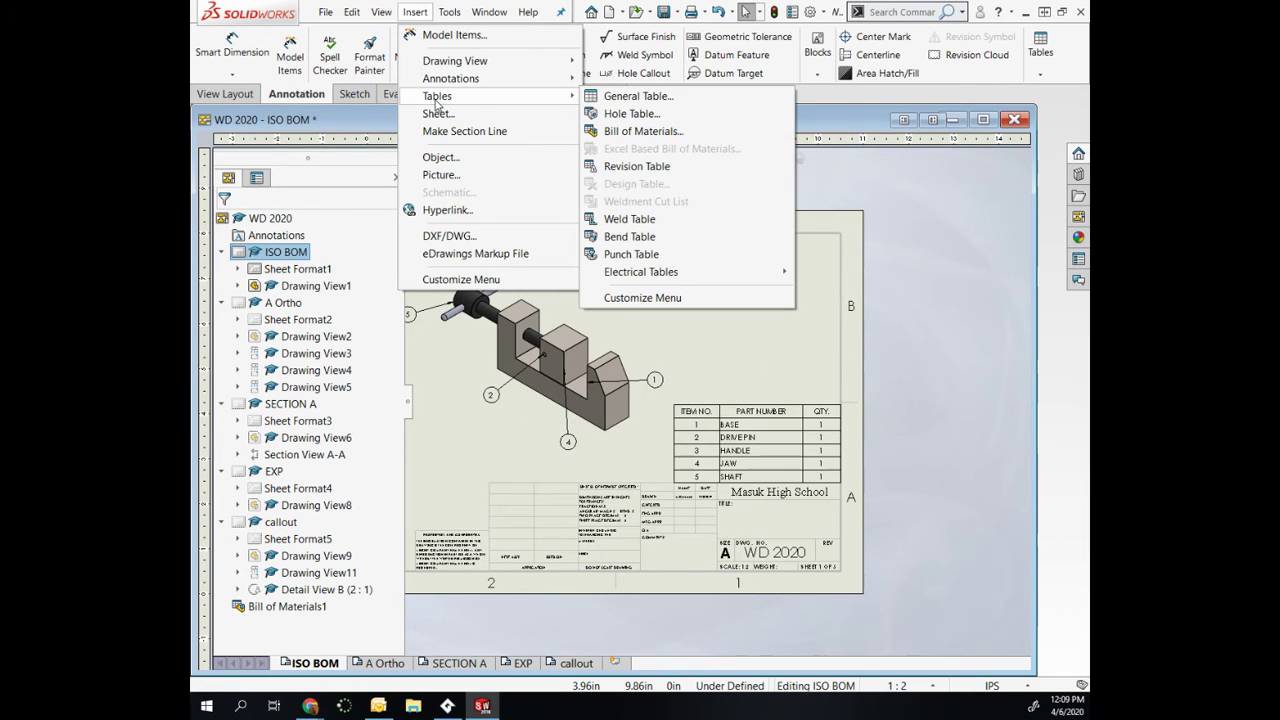
pyautogui.click(780, 378)
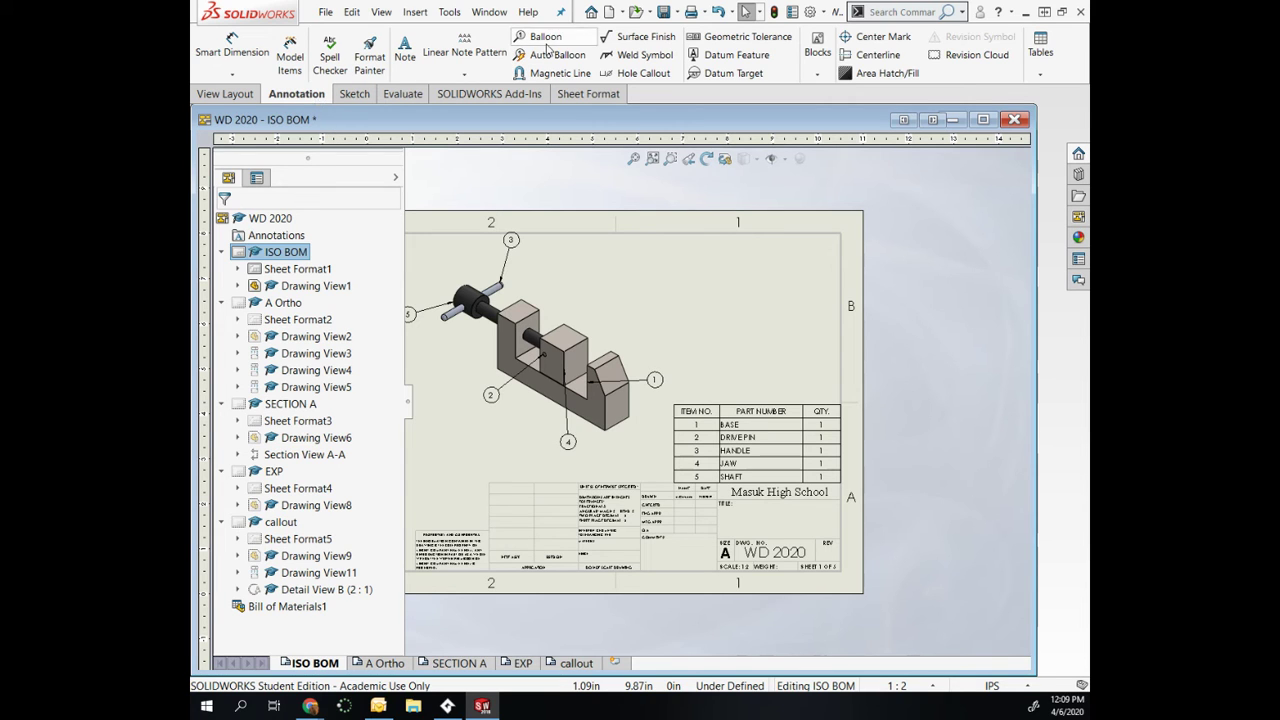
pyautogui.click(390, 664)
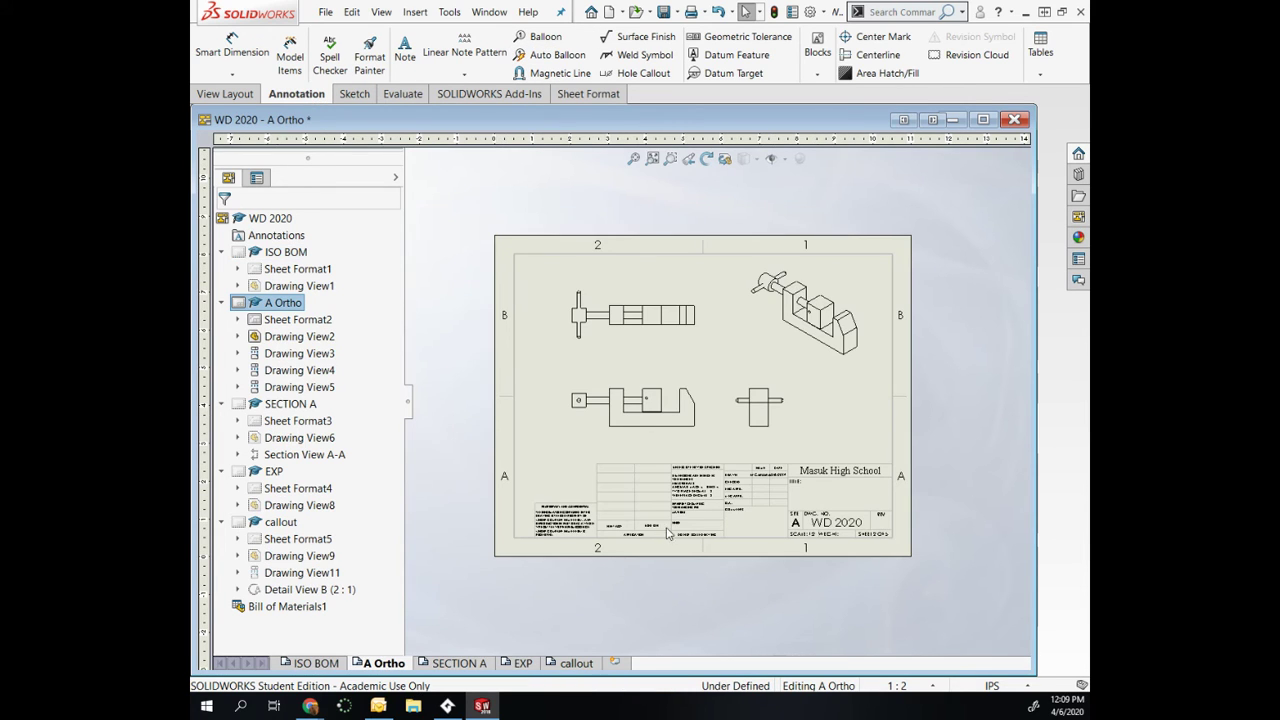
pyautogui.click(460, 663)
pyautogui.moveTo(789, 429); pyautogui.dragTo(846, 486, button='middle')
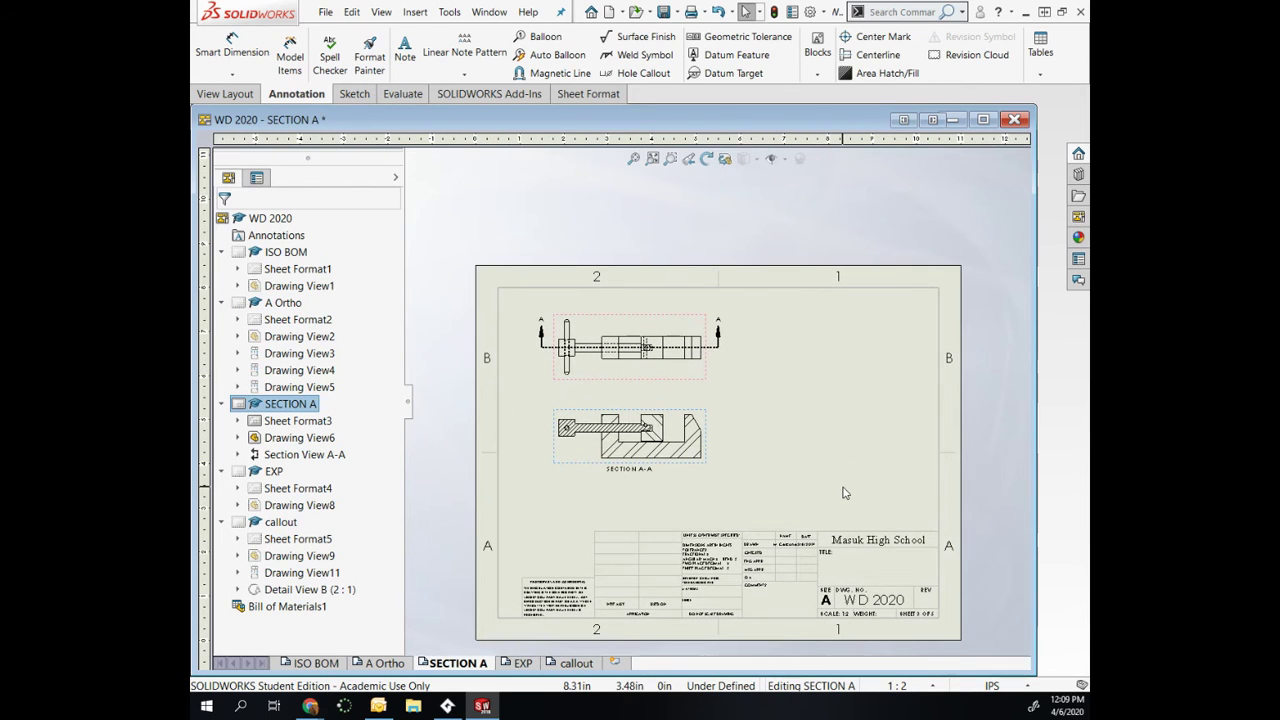
pyautogui.click(521, 664)
# Set Drawing View8 to show the ExplView1 exploded state and confirm the view properties.
pyautogui.scroll(-6, 753, 420)
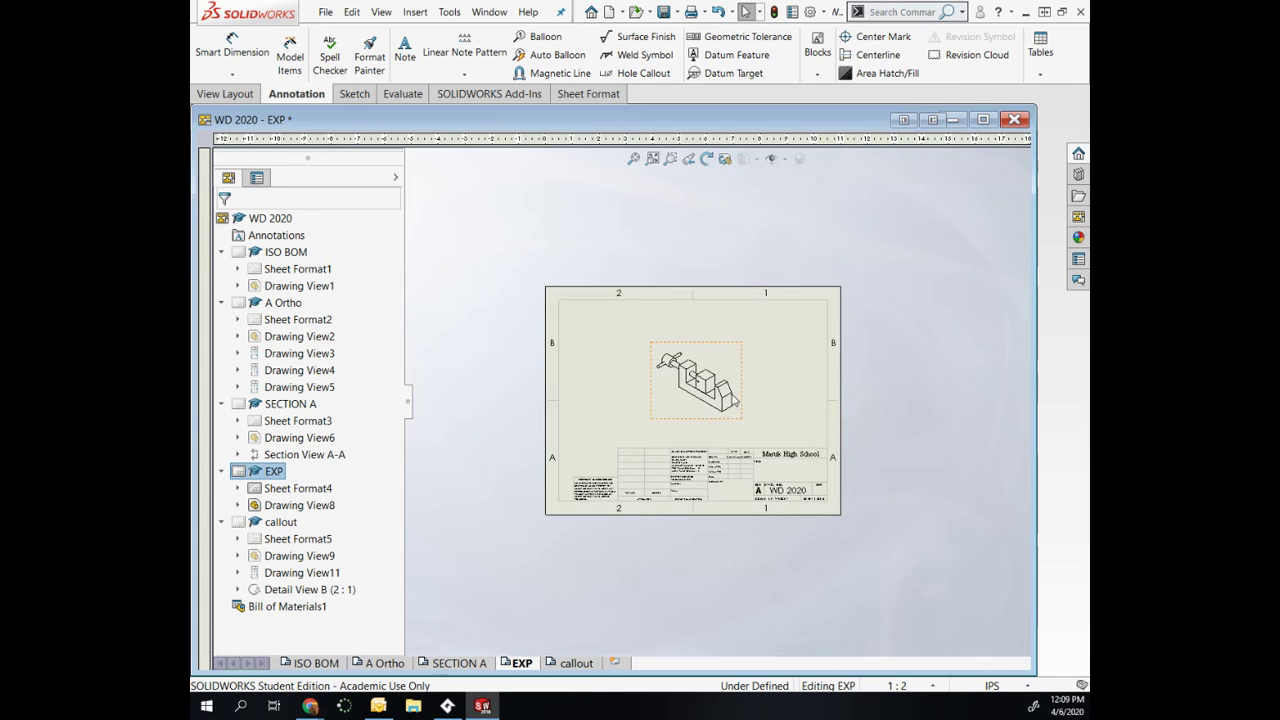
pyautogui.moveTo(786, 437); pyautogui.dragTo(811, 437, button='middle')
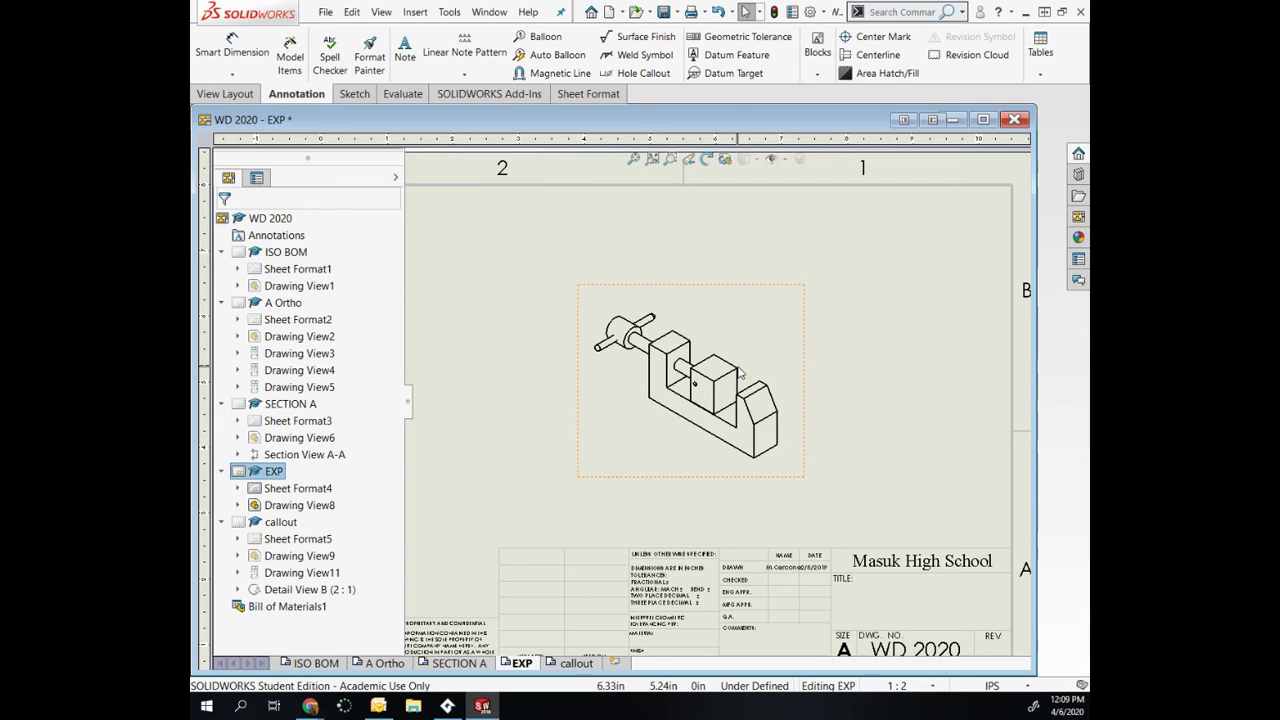
pyautogui.click(790, 346)
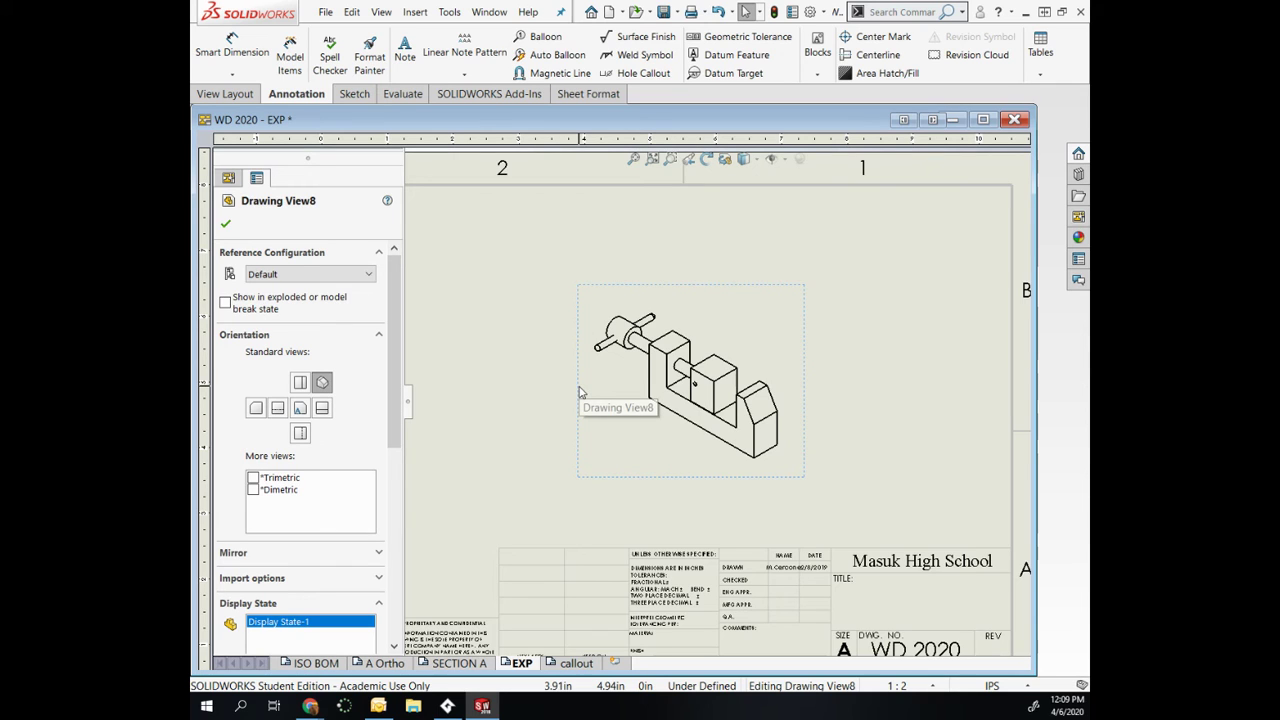
pyautogui.click(226, 303)
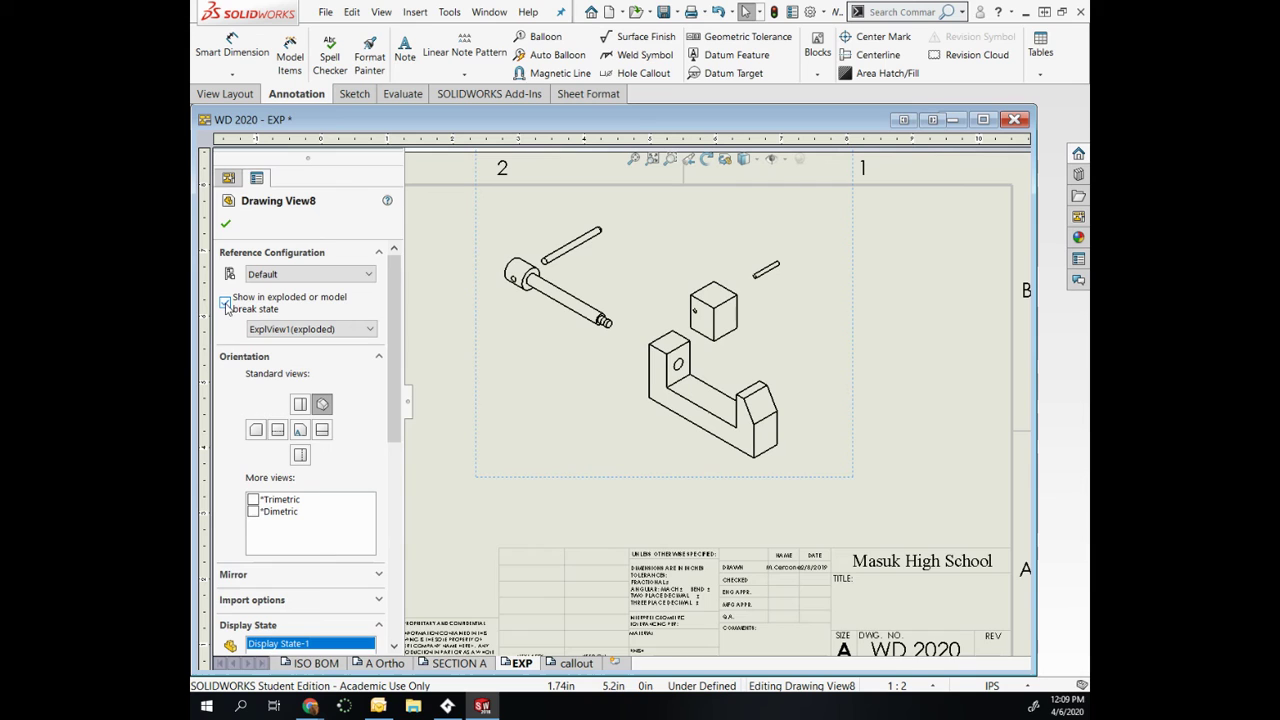
pyautogui.click(865, 409)
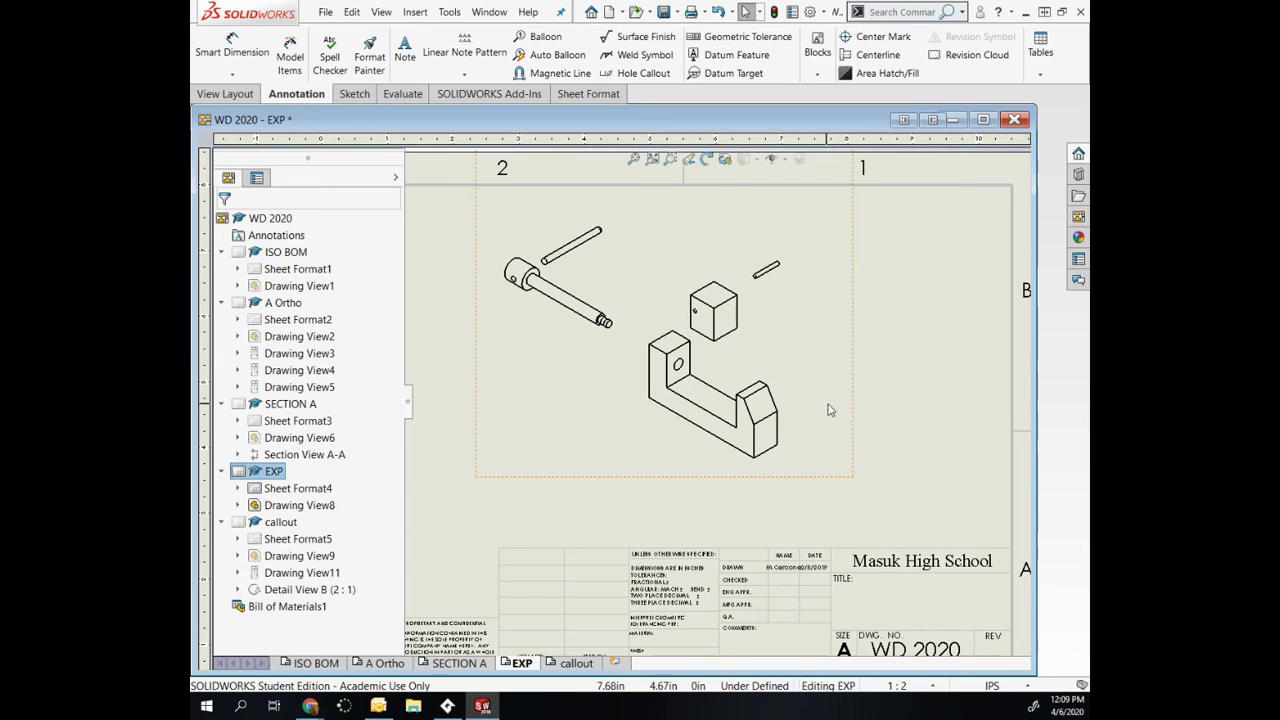
pyautogui.moveTo(858, 413); pyautogui.dragTo(862, 465)
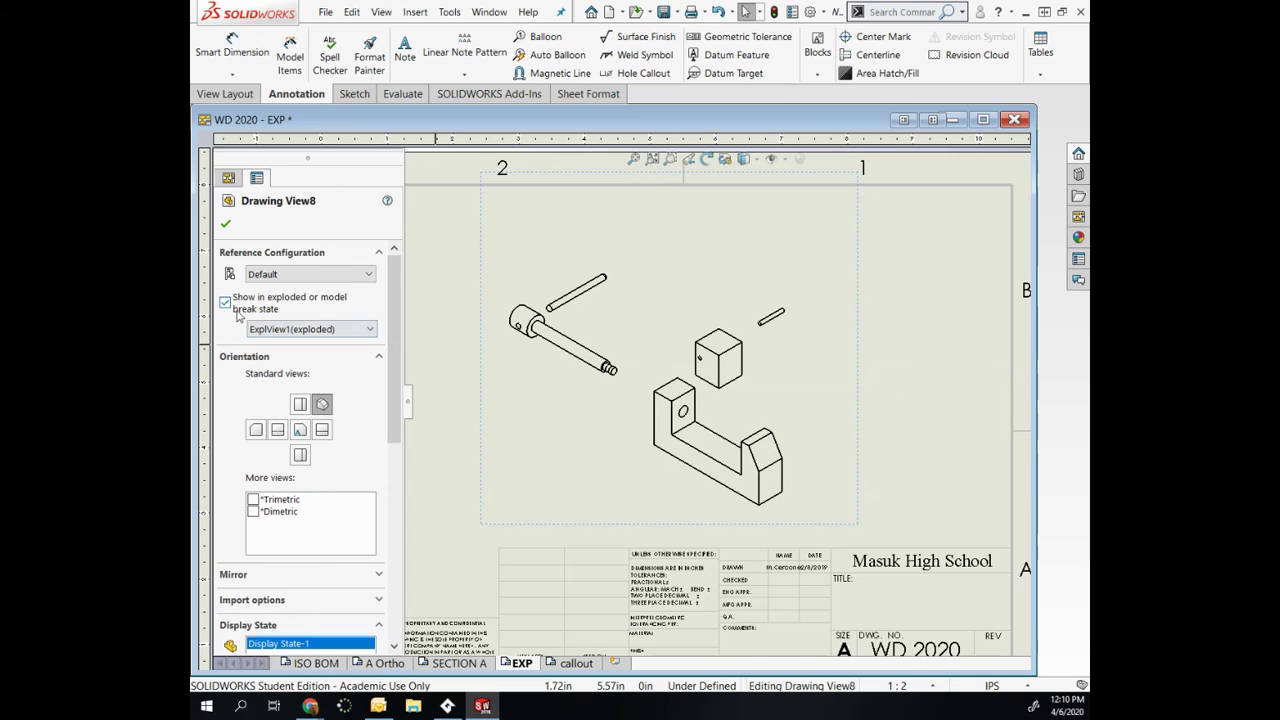
pyautogui.click(255, 309)
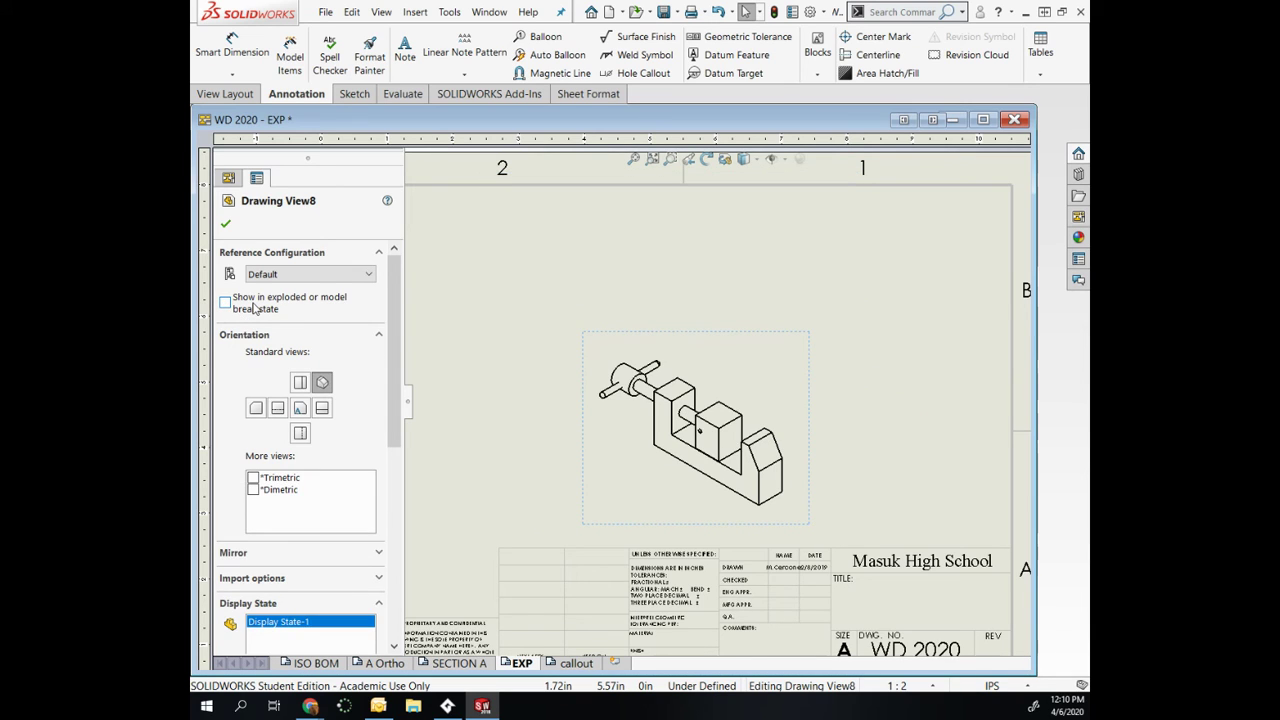
pyautogui.click(255, 309)
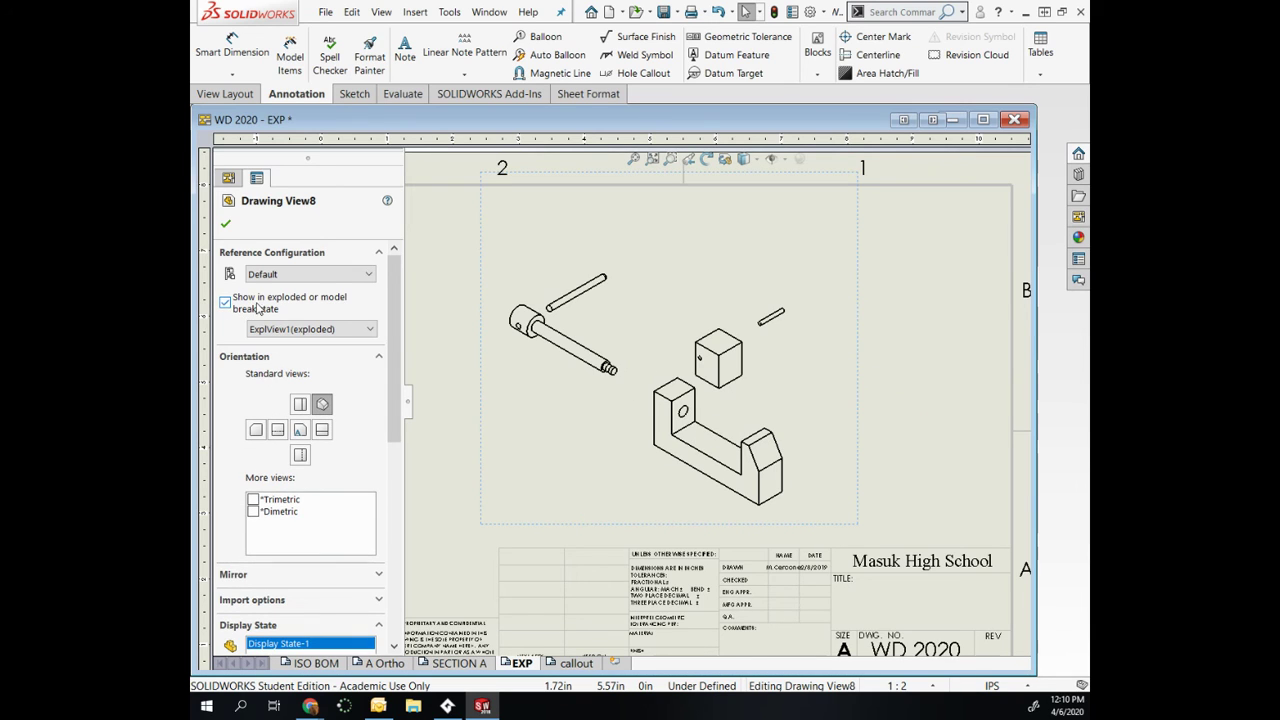
pyautogui.click(227, 225)
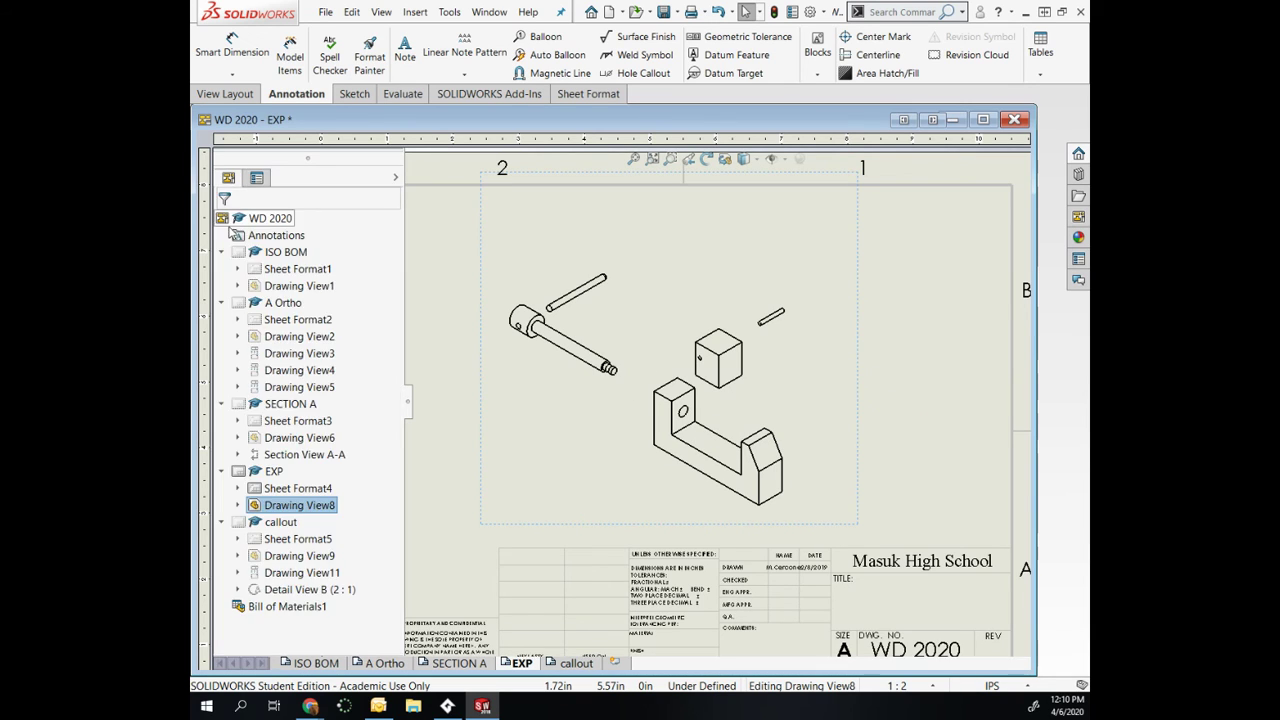
# On the callout sheet, select the Detail B circle and delete Detail View B.
pyautogui.click(572, 664)
pyautogui.scroll(-1, 757, 432)
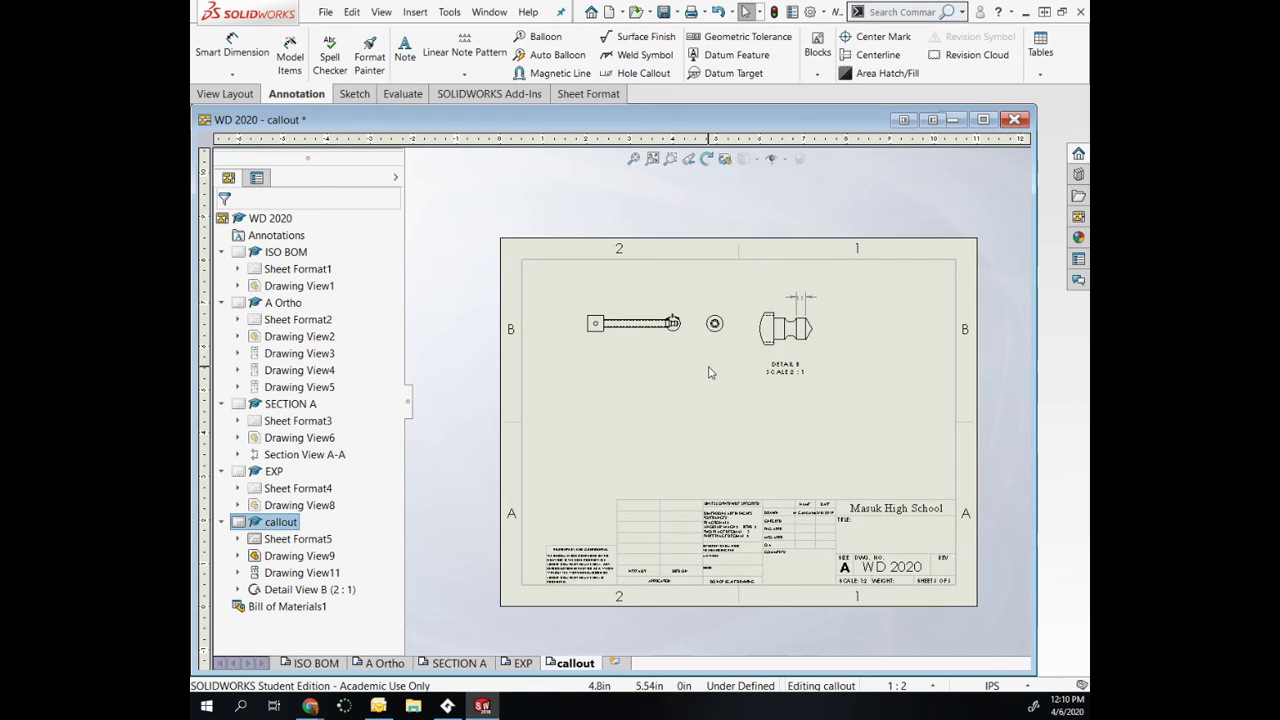
pyautogui.scroll(2, 730, 425)
pyautogui.scroll(-3, 675, 427)
pyautogui.scroll(-1, 675, 427)
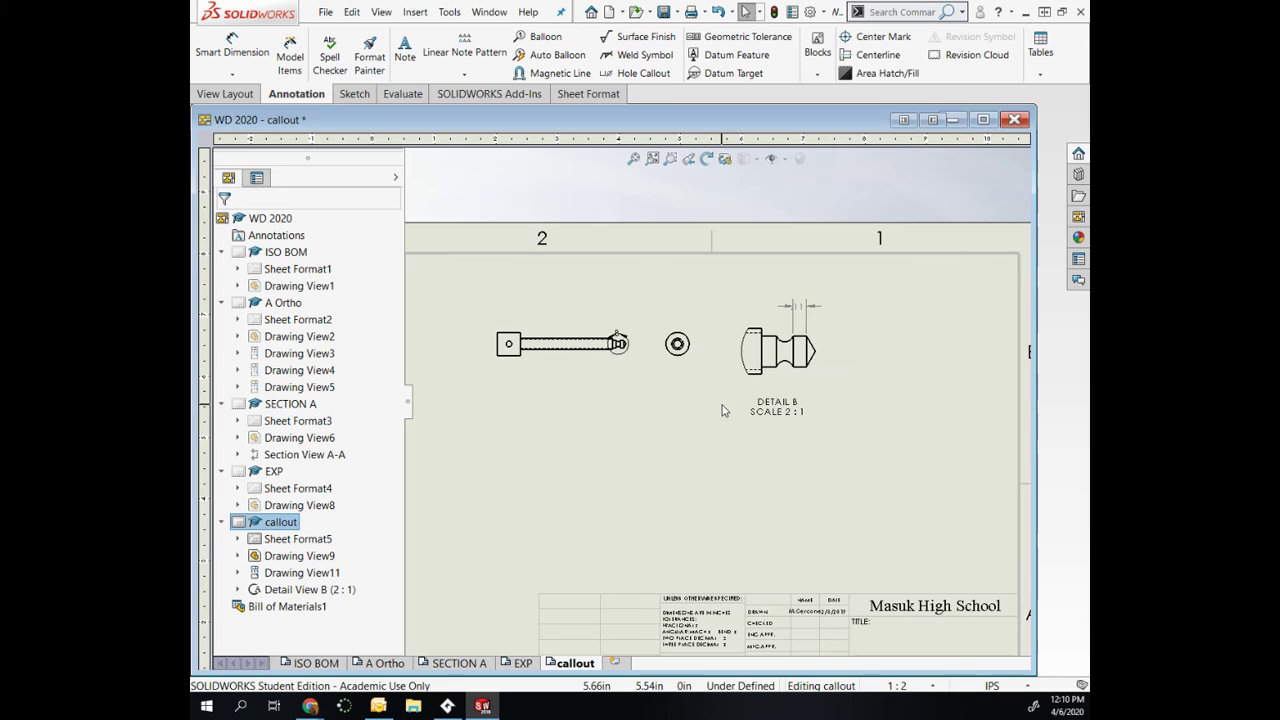
pyautogui.scroll(-1, 786, 408)
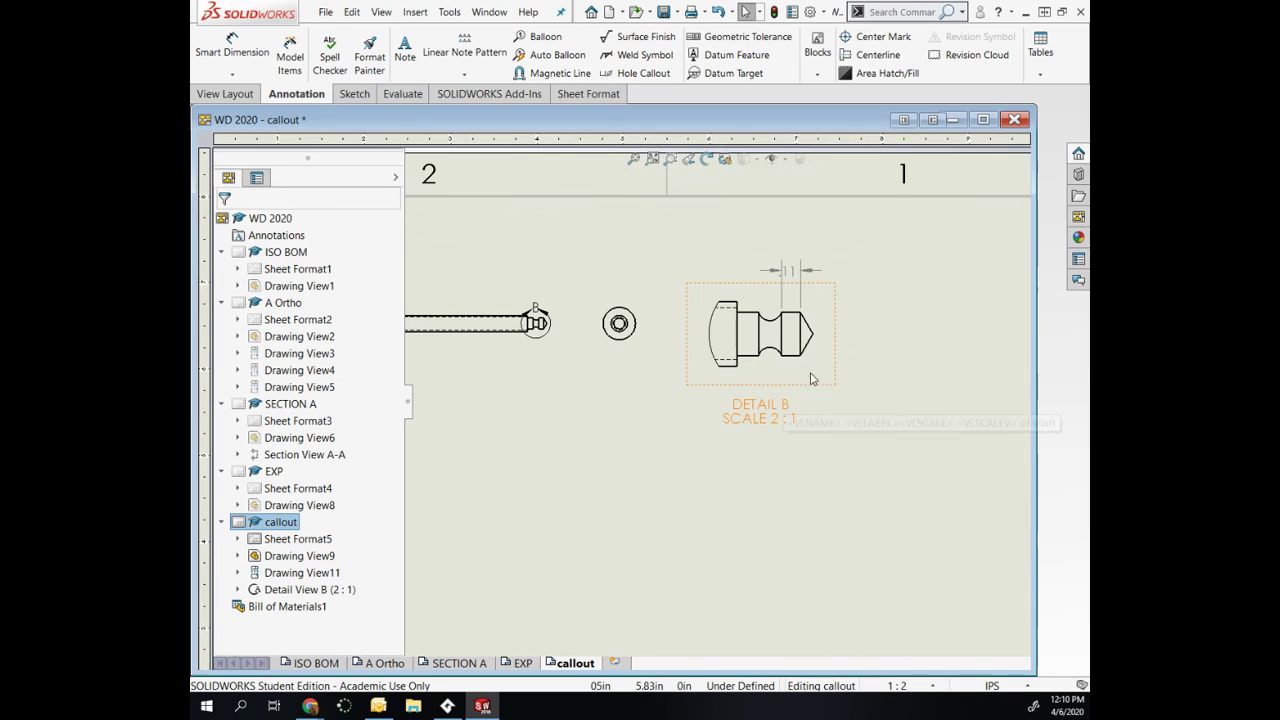
pyautogui.click(542, 342)
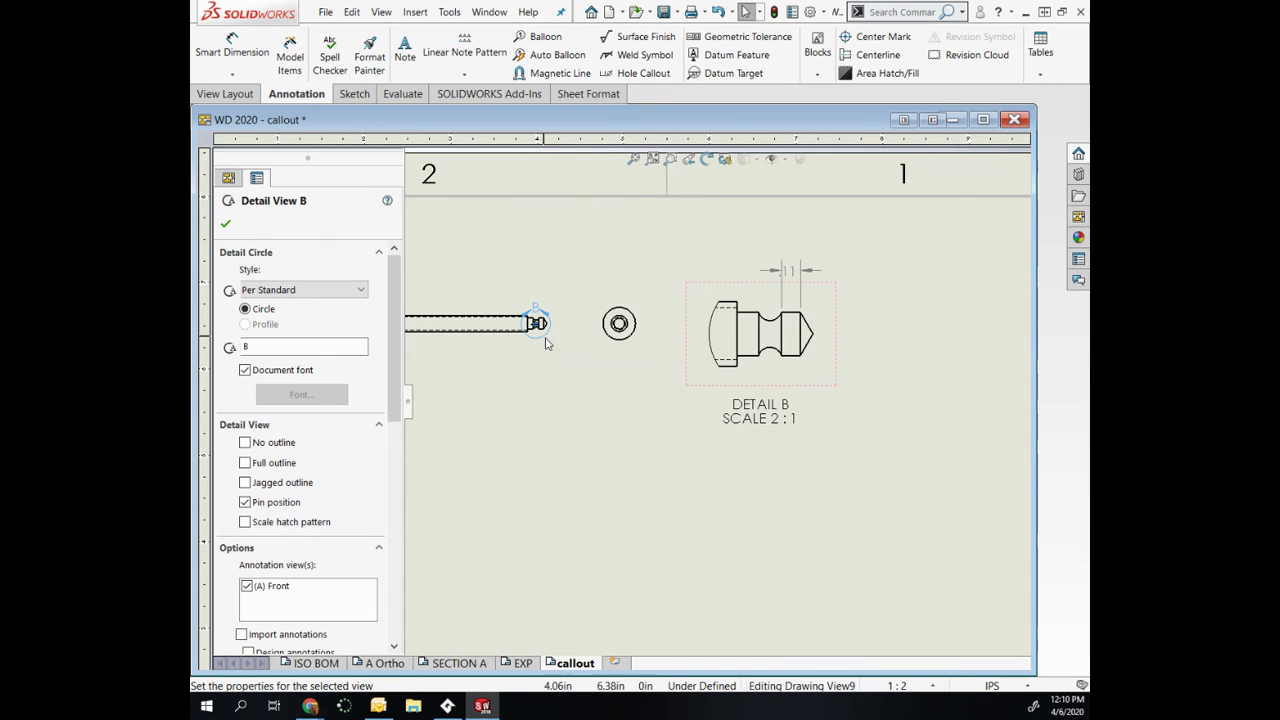
pyautogui.click(633, 362)
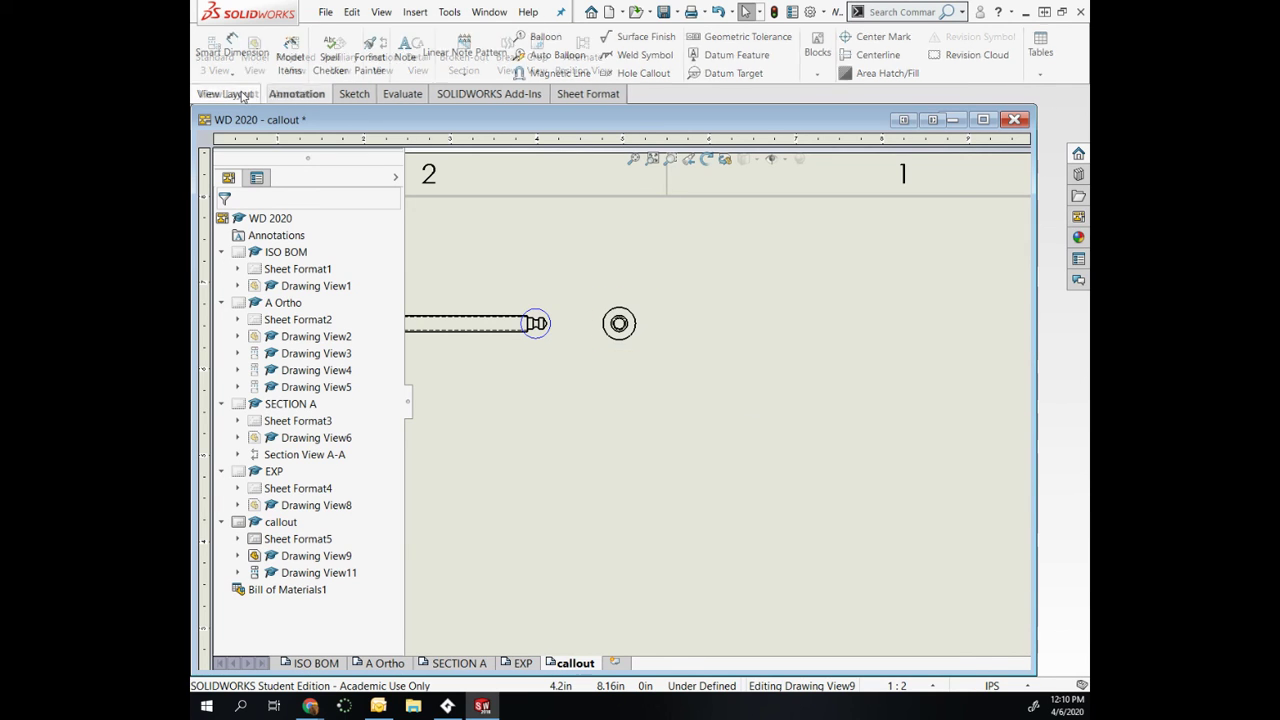
# Start a Detail View and sketch its circle around the pin's pointed tip.
pyautogui.click(244, 95)
pyautogui.click(418, 47)
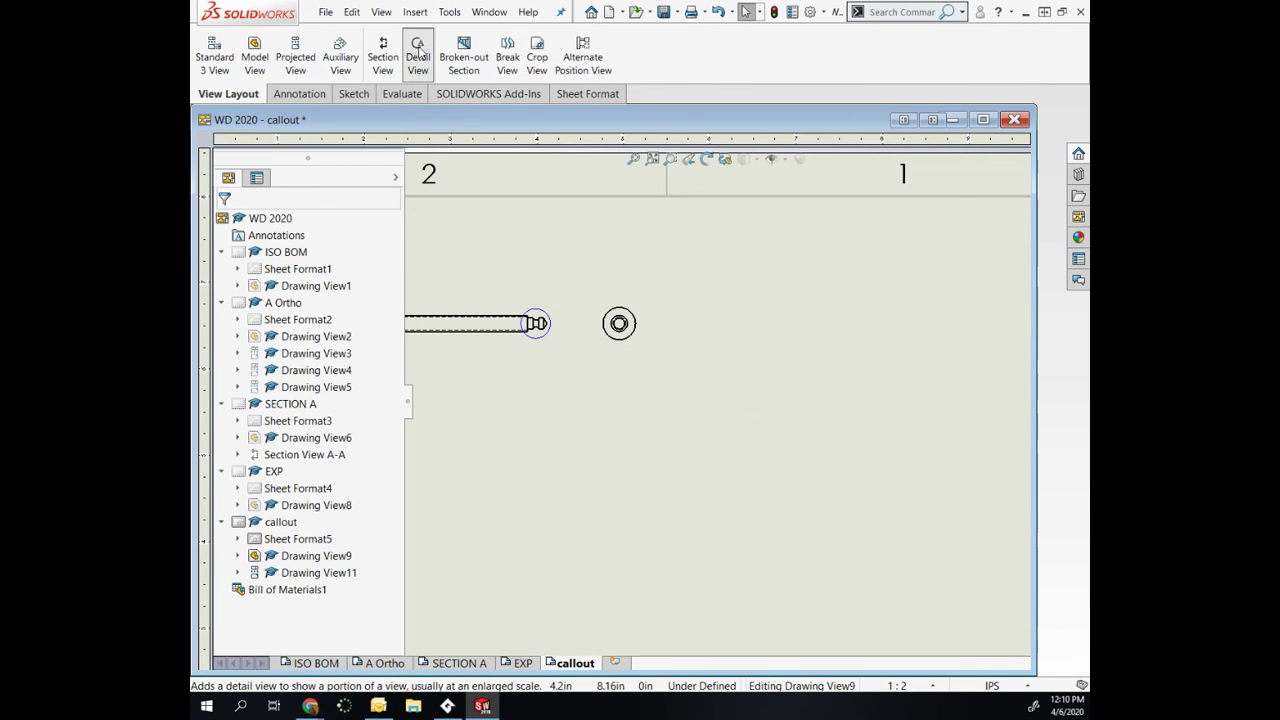
pyautogui.scroll(2, 560, 345)
pyautogui.scroll(6, 618, 360)
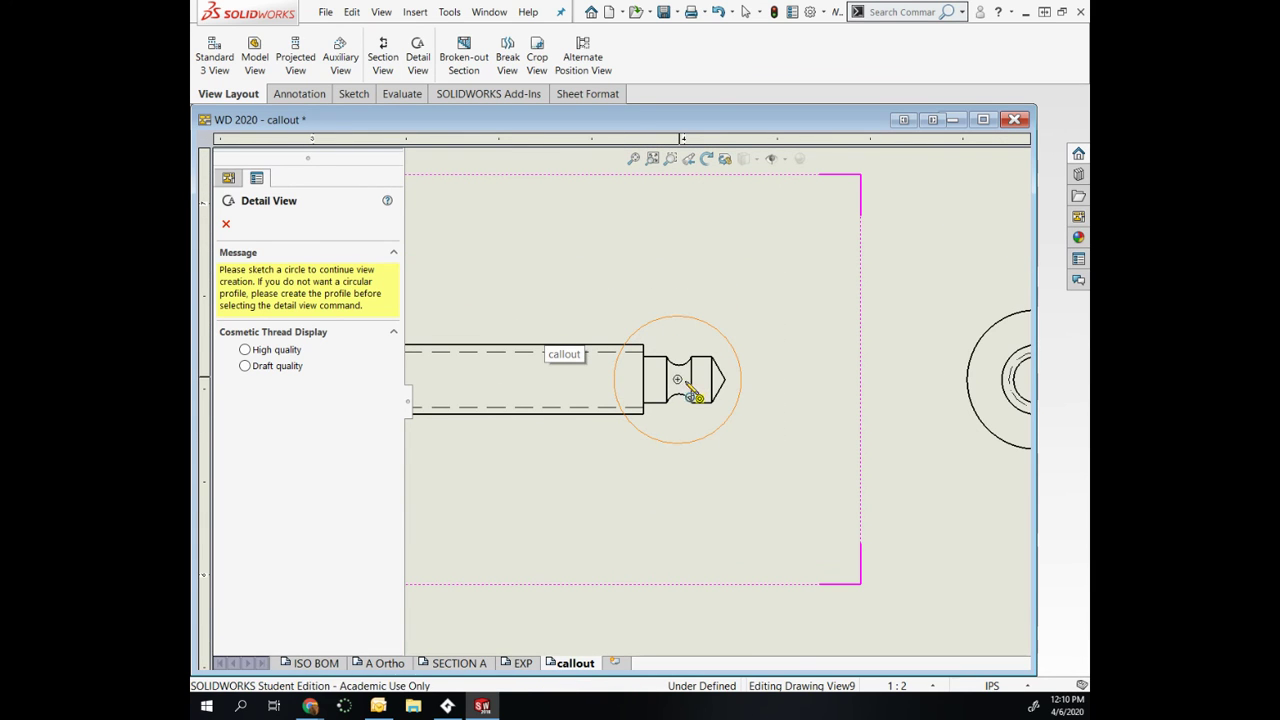
pyautogui.click(679, 380)
pyautogui.click(737, 357)
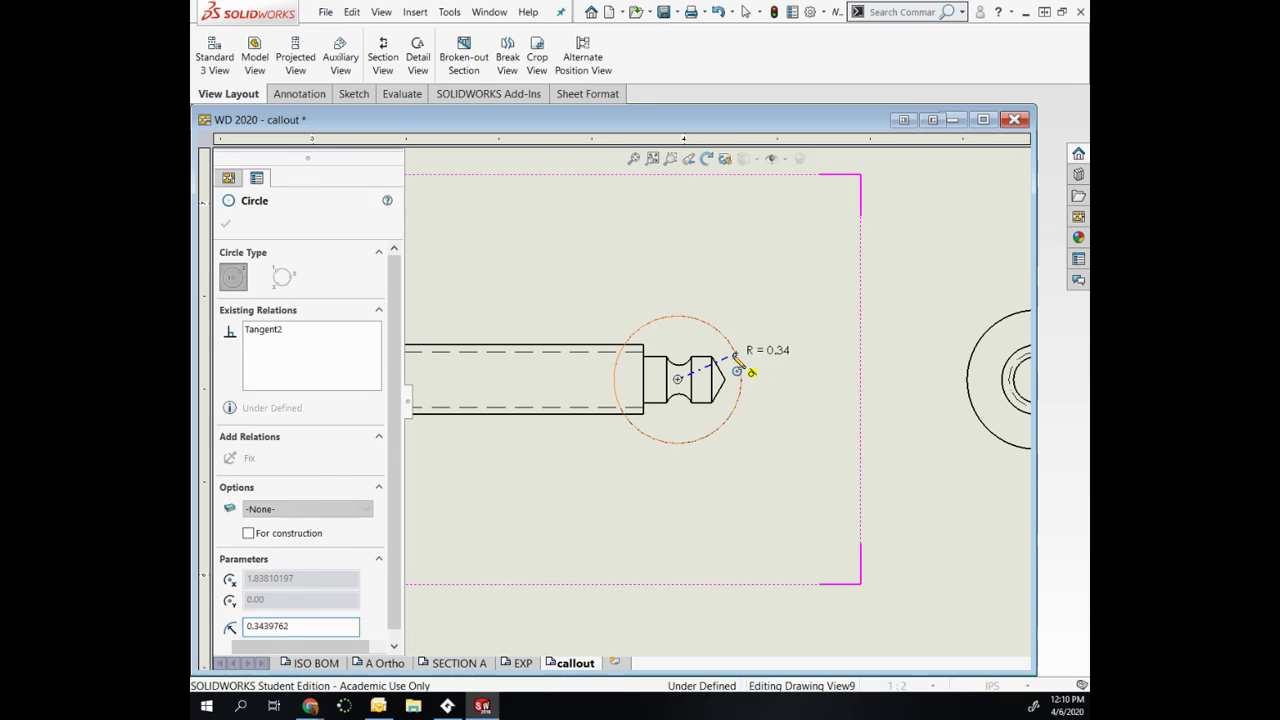
pyautogui.scroll(2, 868, 496)
pyautogui.scroll(-5, 868, 496)
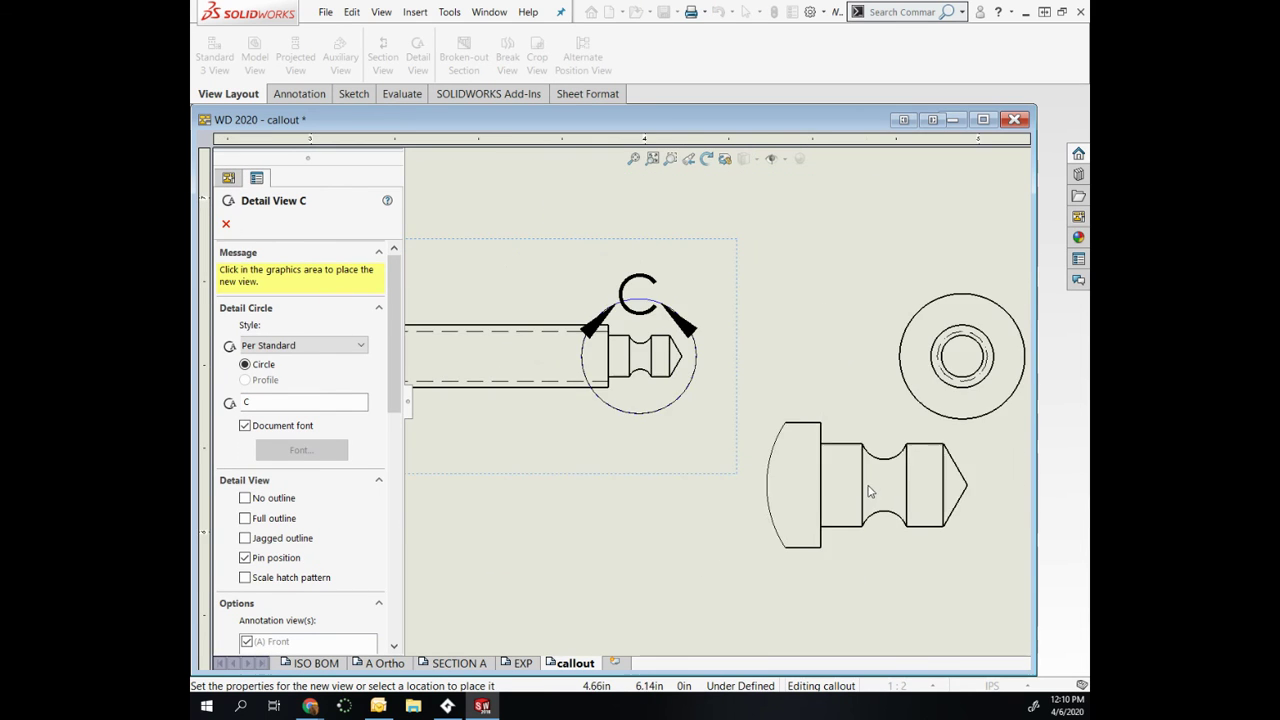
# Place Detail C at 1 : 1 scale lower right of the end view and confirm.
pyautogui.click(843, 418)
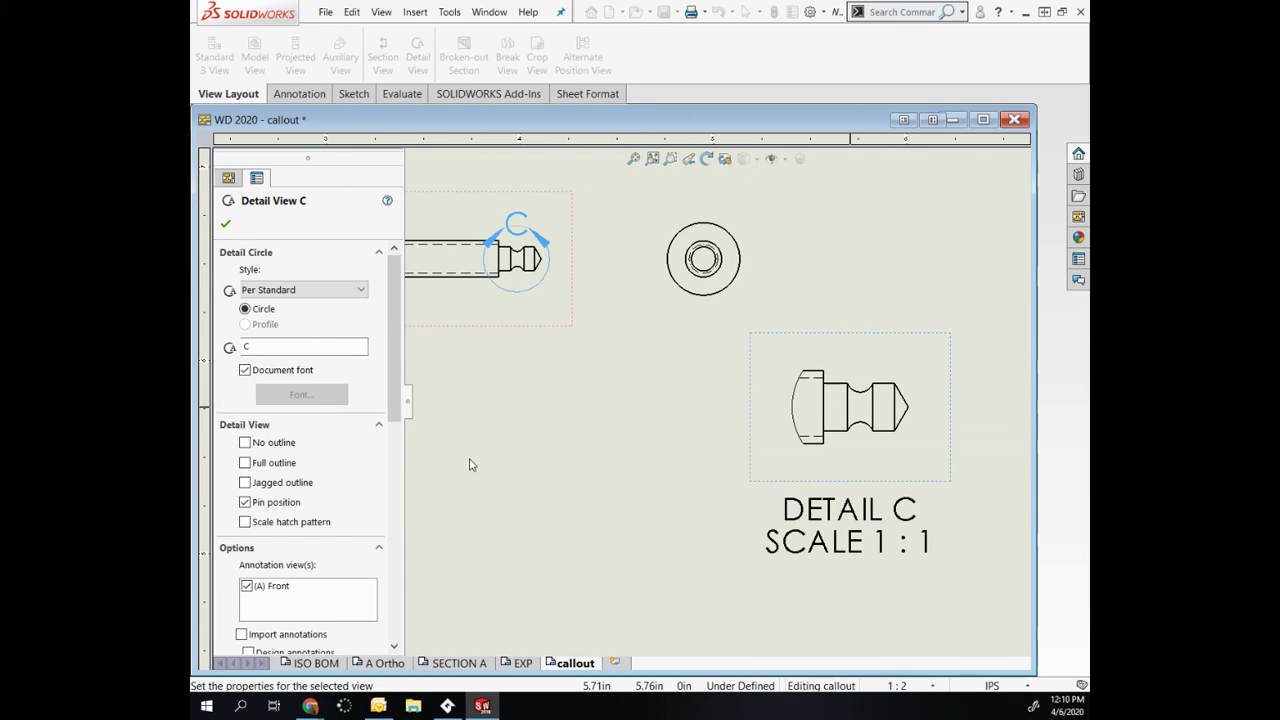
pyautogui.moveTo(396, 364); pyautogui.dragTo(427, 506)
pyautogui.scroll(-1, 425, 540)
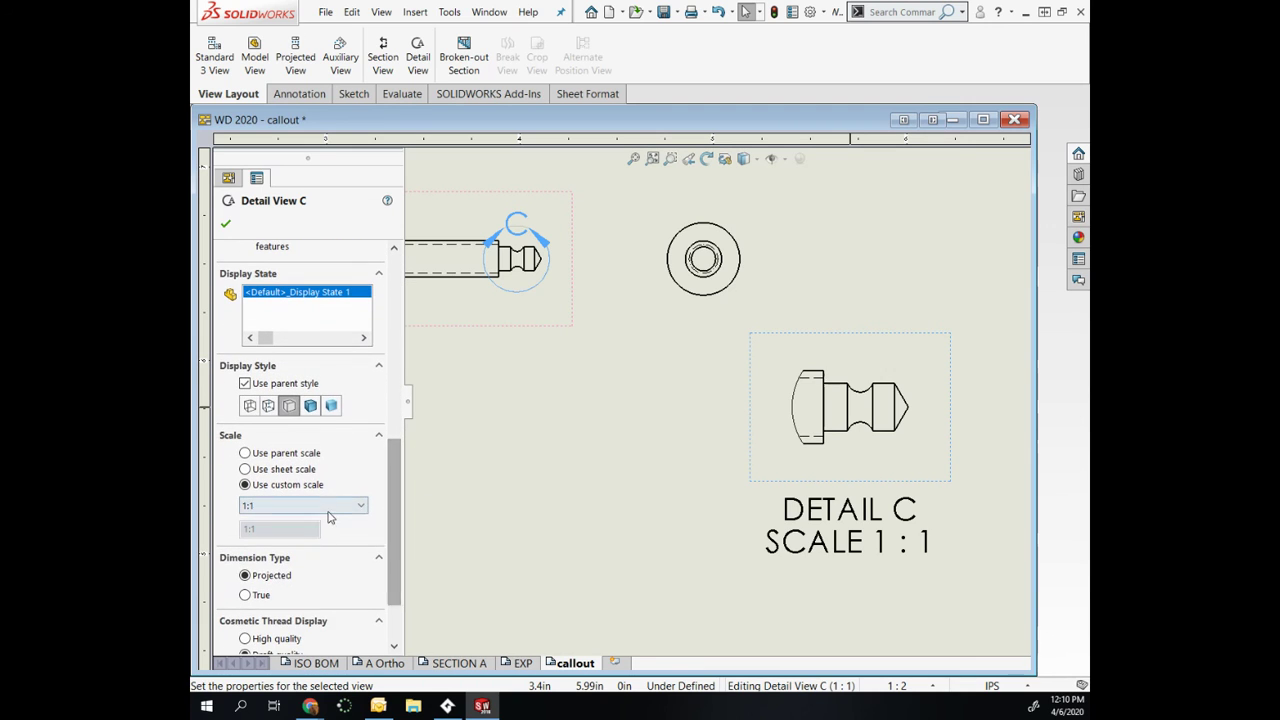
pyautogui.click(226, 223)
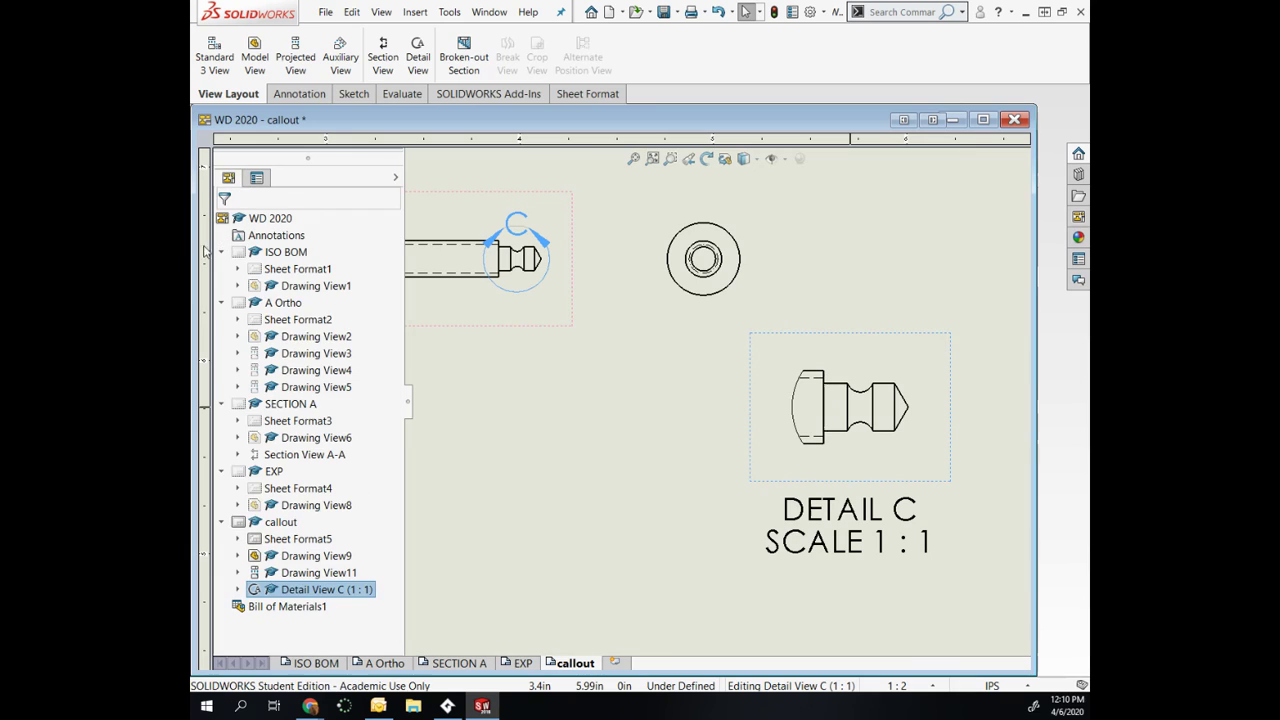